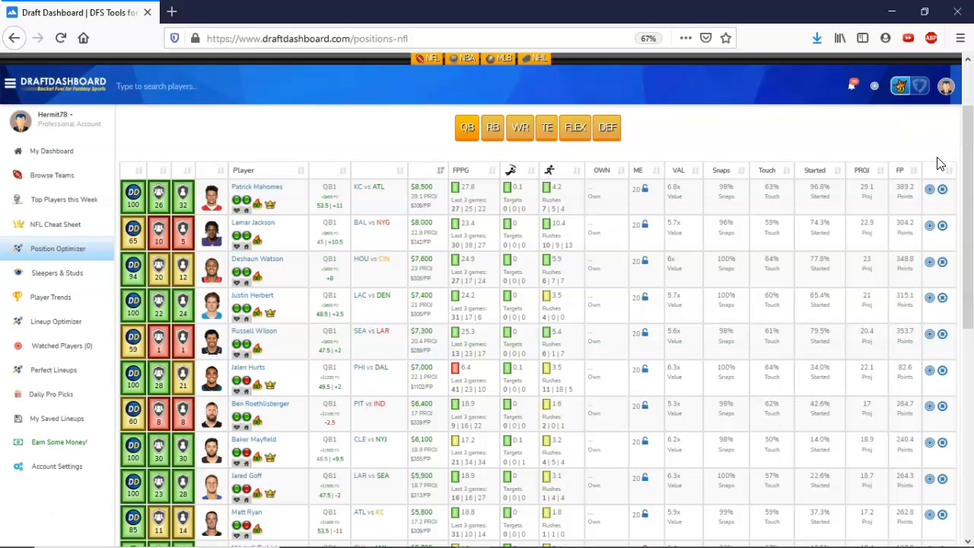
Step: Mark quarterbacks Patrick Mahomes, Lamar Jackson, Deshaun Watson and Justin Herbert as watched players
{"action": "left_click", "coordinate": [972, 161]}
{"action": "left_click_drag", "start_coordinate": [972, 161], "coordinate": [972, 172]}
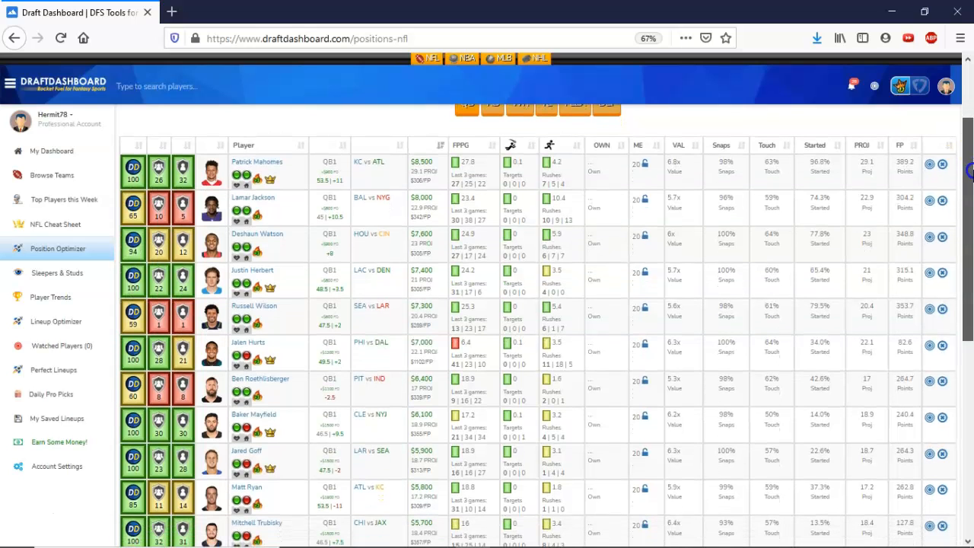
{"action": "left_click", "coordinate": [930, 166]}
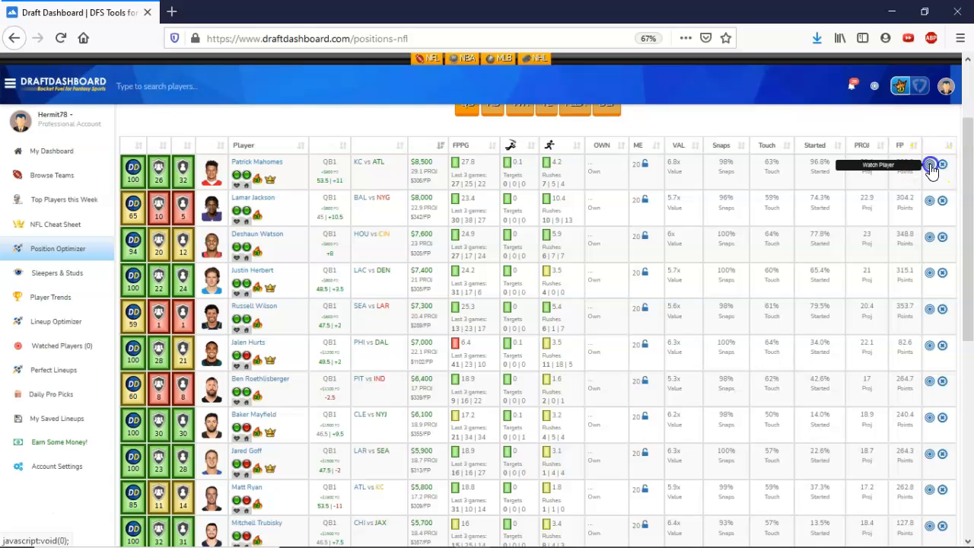
{"action": "left_click", "coordinate": [929, 200]}
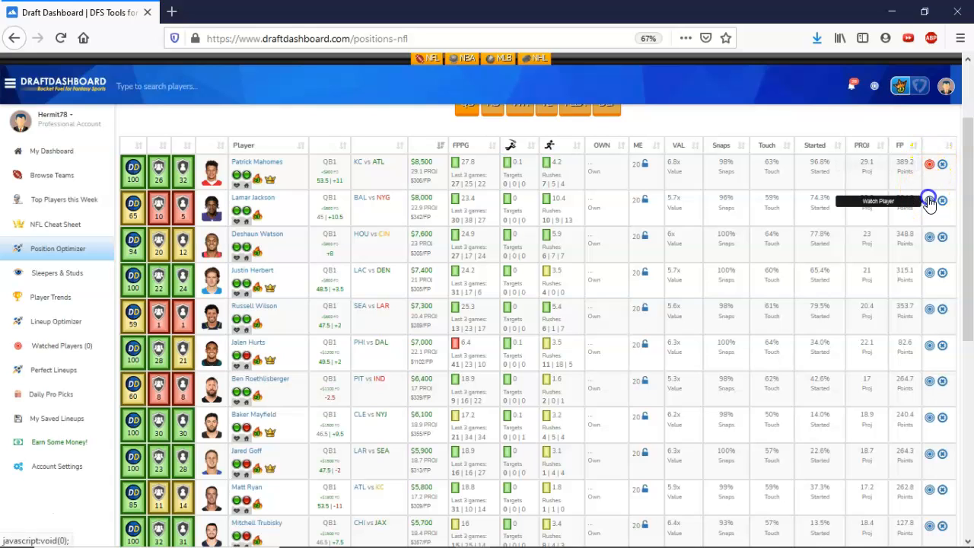
{"action": "left_click", "coordinate": [929, 237]}
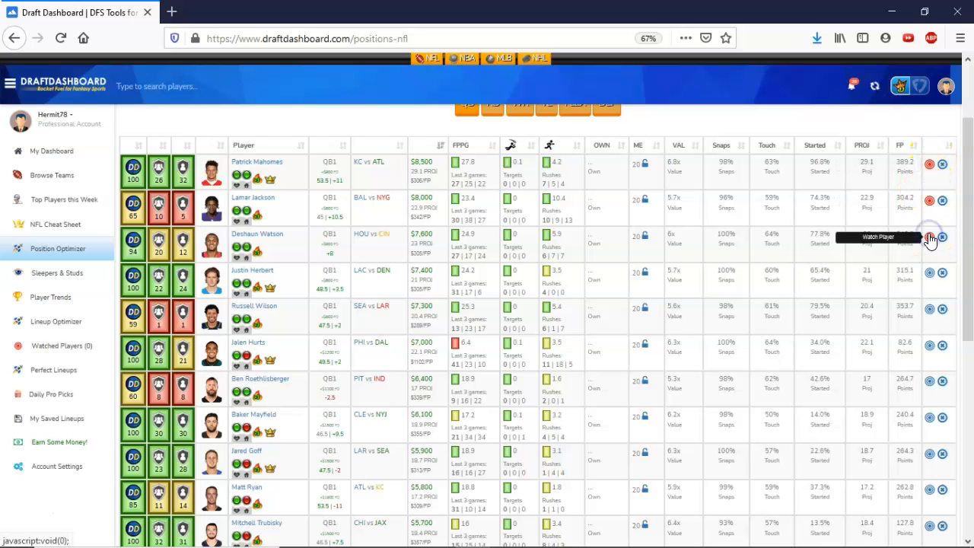
{"action": "left_click", "coordinate": [930, 239]}
{"action": "left_click", "coordinate": [931, 274]}
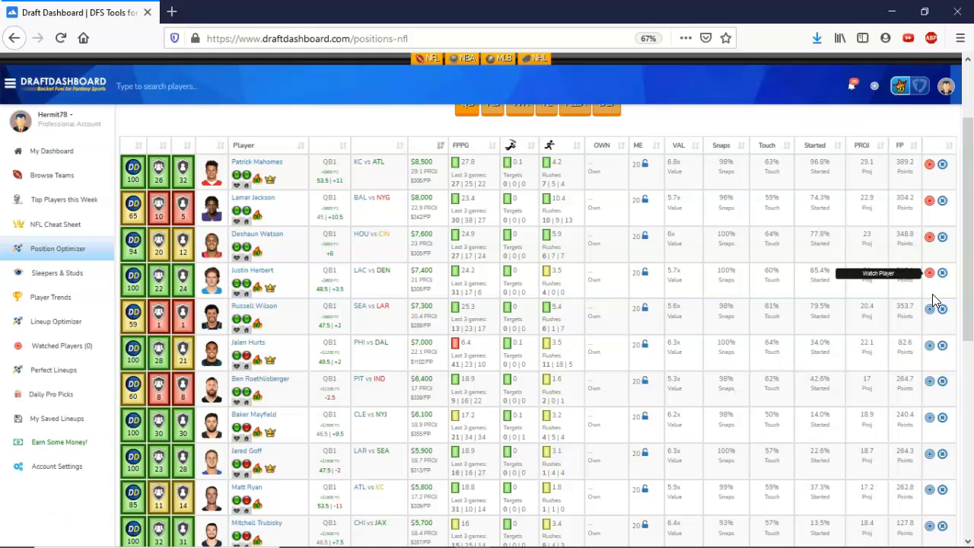
Step: Mark Jalen Hurts as a watched player, and exclude quarterbacks Ben Roethlisberger and Jared Goff
{"action": "scroll", "coordinate": [971, 295], "scroll_direction": "down", "scroll_amount": 1}
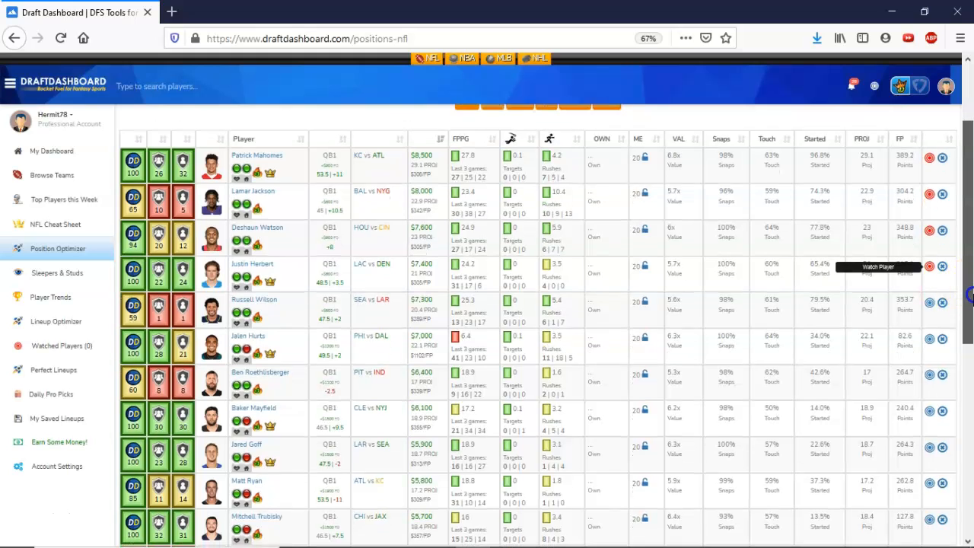
{"action": "scroll", "coordinate": [970, 297], "scroll_direction": "down", "scroll_amount": 1}
{"action": "left_click", "coordinate": [930, 291]}
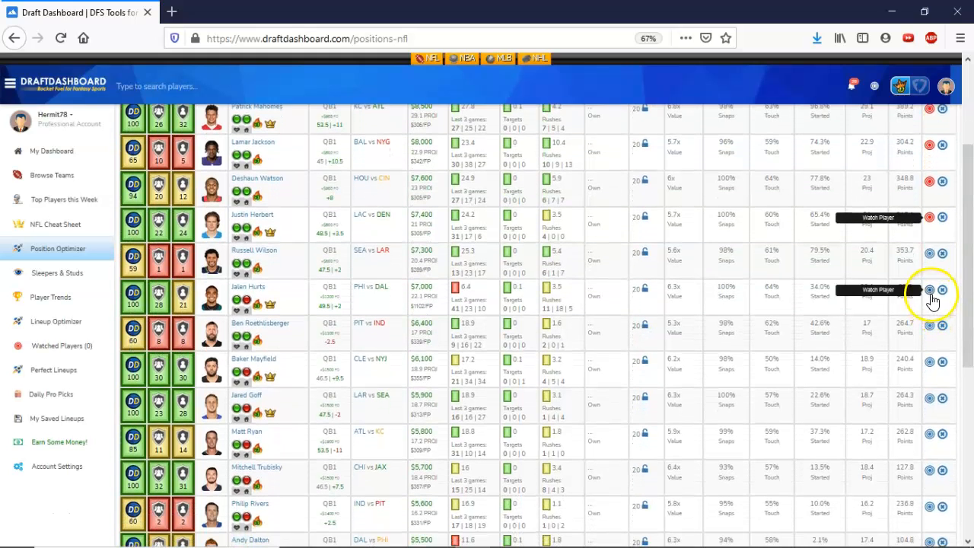
{"action": "left_click", "coordinate": [943, 325]}
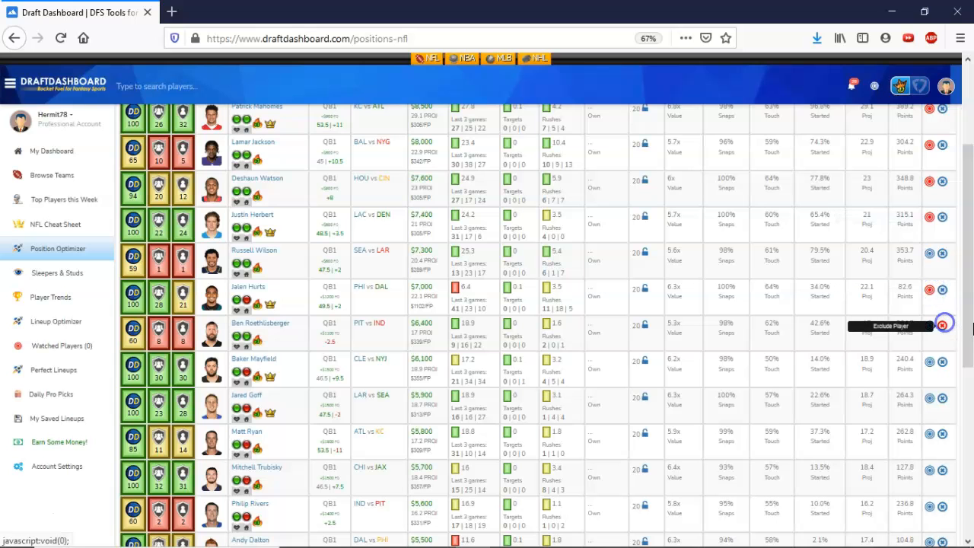
{"action": "scroll", "coordinate": [971, 328], "scroll_direction": "down", "scroll_amount": 2}
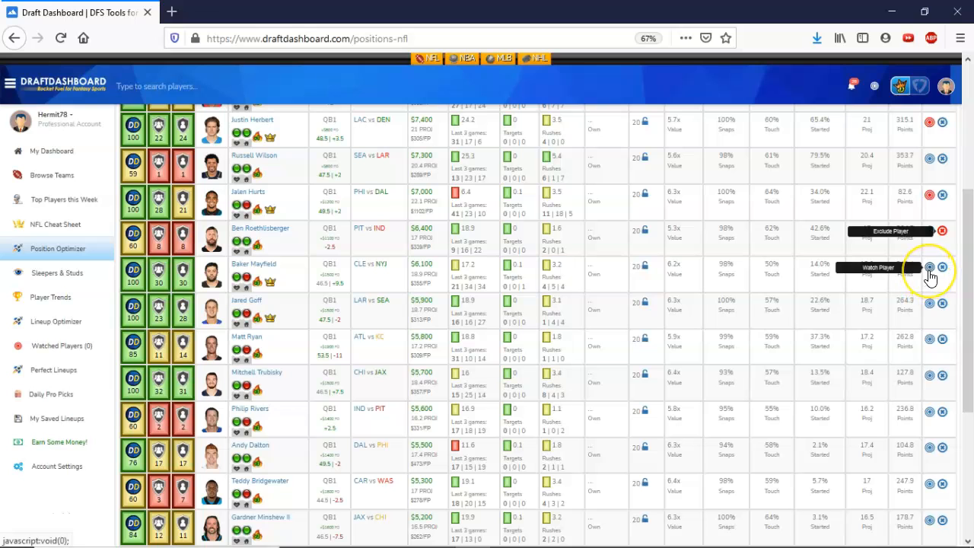
{"action": "scroll", "coordinate": [967, 286], "scroll_direction": "down", "scroll_amount": 1}
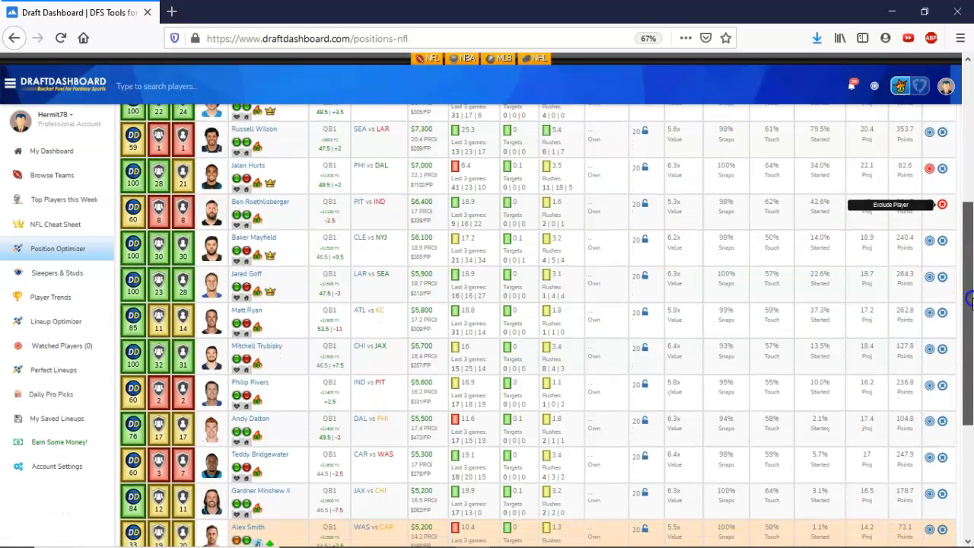
{"action": "left_click", "coordinate": [944, 278]}
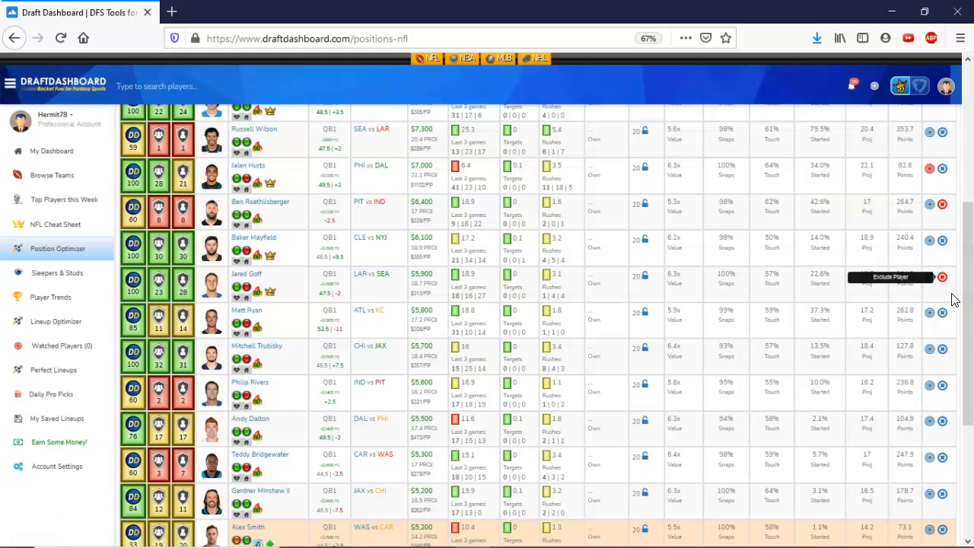
Step: Exclude quarterbacks Philip Rivers, Andy Dalton, Teddy Bridgewater and Gardner Minshew II
{"action": "left_click", "coordinate": [972, 312]}
{"action": "left_click_drag", "start_coordinate": [972, 312], "coordinate": [972, 381]}
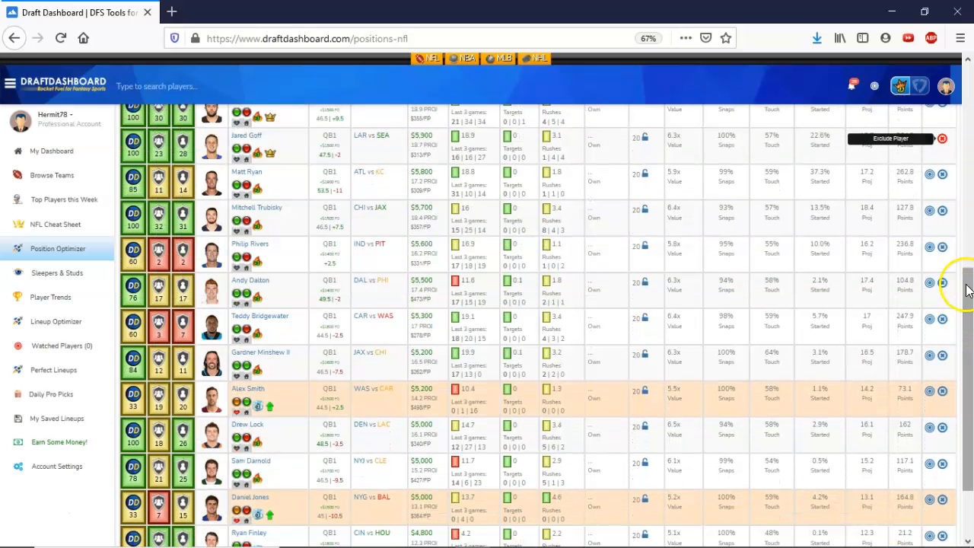
{"action": "left_click", "coordinate": [954, 261]}
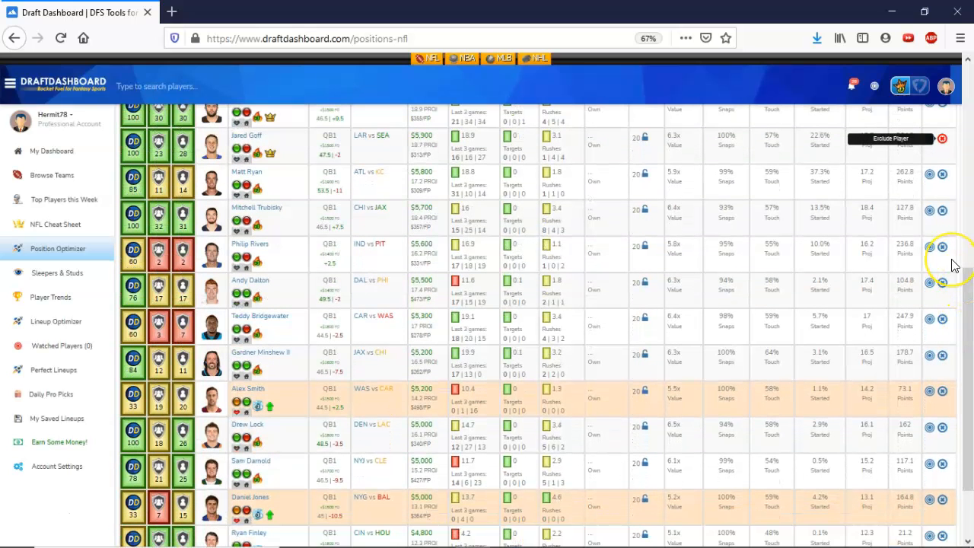
{"action": "left_click", "coordinate": [942, 247]}
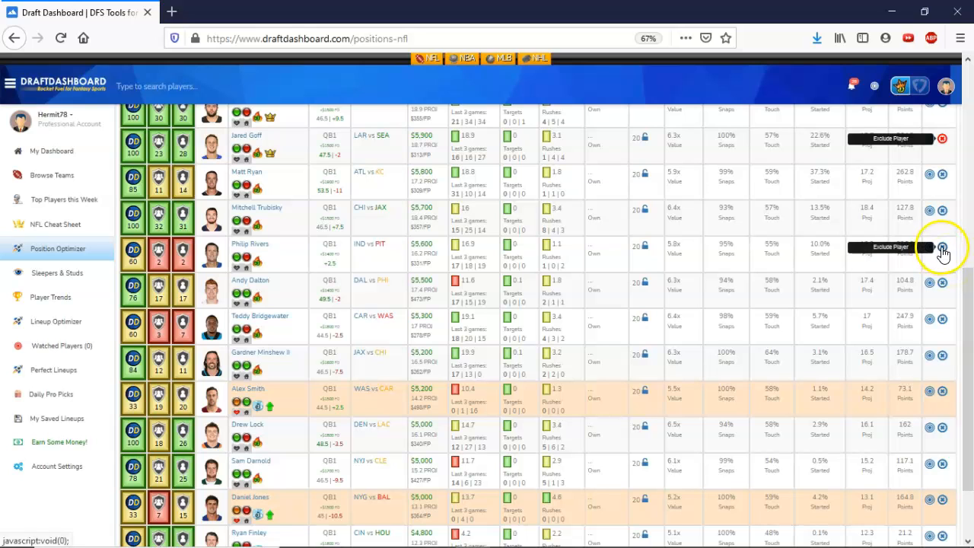
{"action": "left_click", "coordinate": [943, 283]}
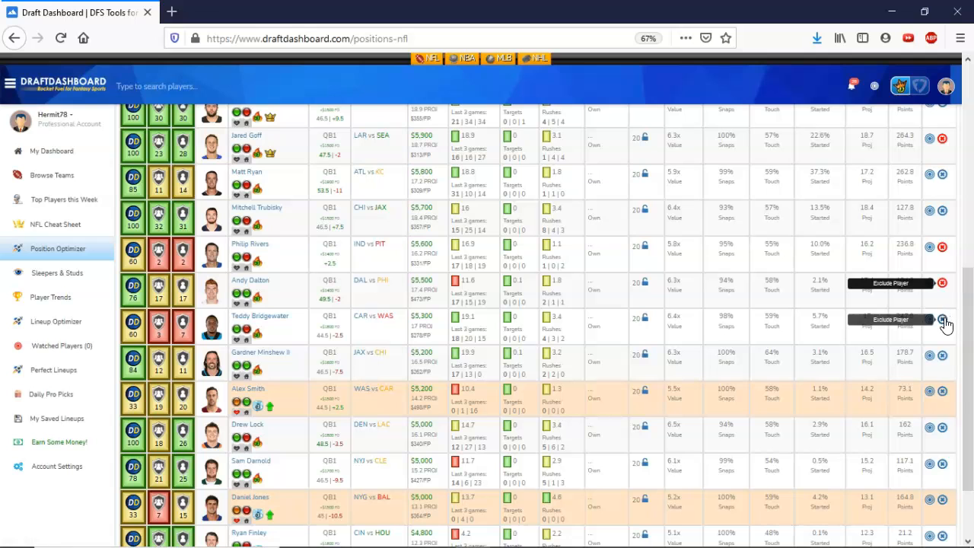
{"action": "left_click", "coordinate": [943, 320]}
{"action": "left_click", "coordinate": [943, 355]}
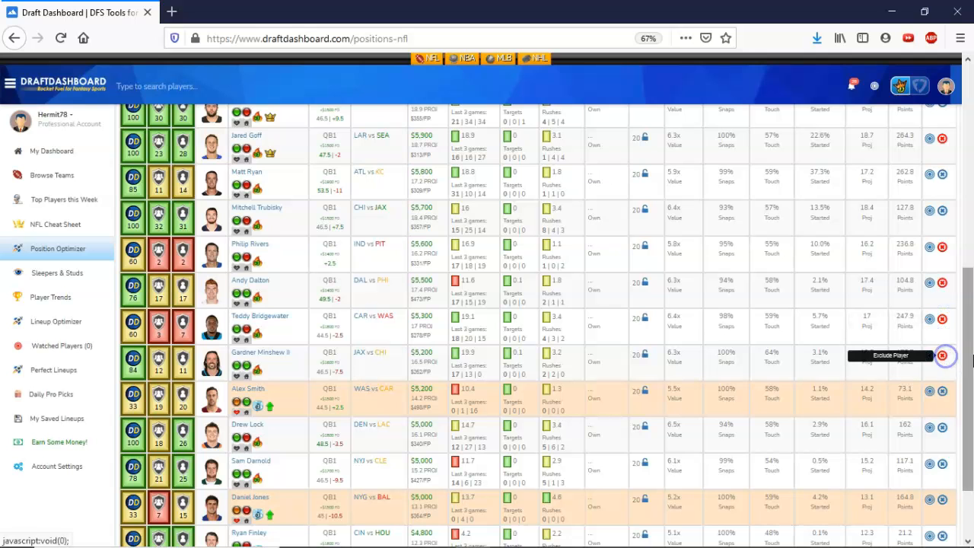
Step: Exclude quarterbacks Alex Smith, Sam Darnold and Daniel Jones from the pool
{"action": "scroll", "coordinate": [970, 370], "scroll_direction": "down", "scroll_amount": 2}
{"action": "scroll", "coordinate": [970, 370], "scroll_direction": "down", "scroll_amount": 2}
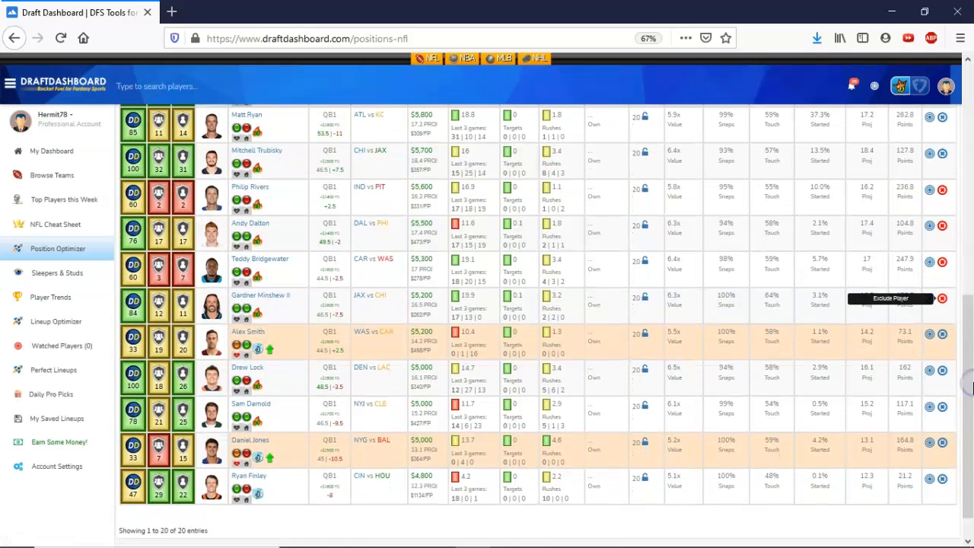
{"action": "left_click", "coordinate": [943, 336]}
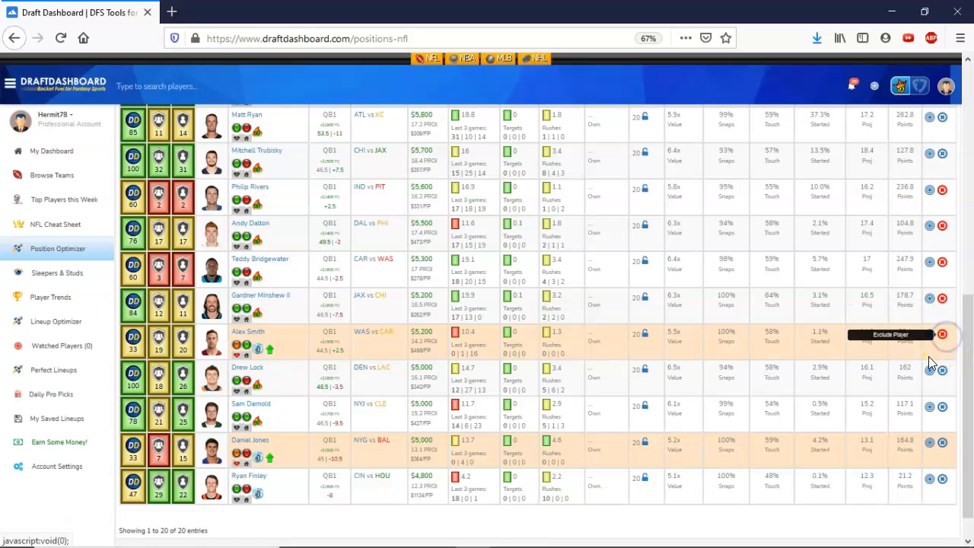
{"action": "left_click", "coordinate": [943, 406]}
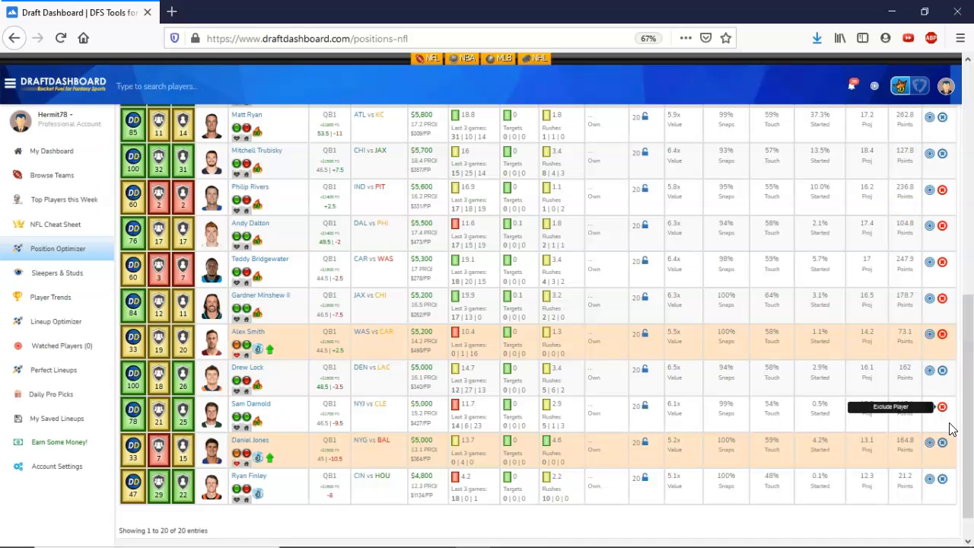
{"action": "left_click", "coordinate": [945, 445]}
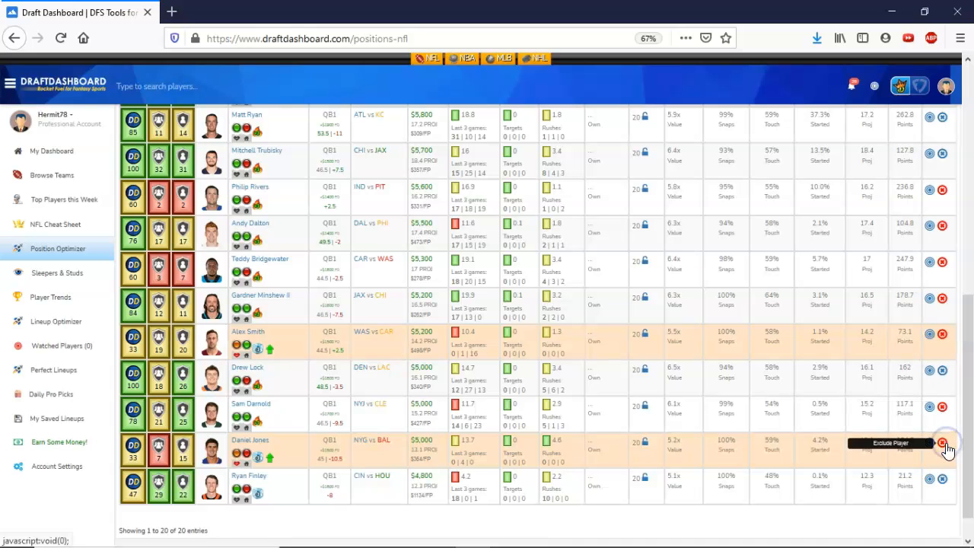
Step: Switch the position list to running backs (RB) and sort the players by FPPG, highest first
{"action": "left_click_drag", "start_coordinate": [970, 448], "coordinate": [971, 465]}
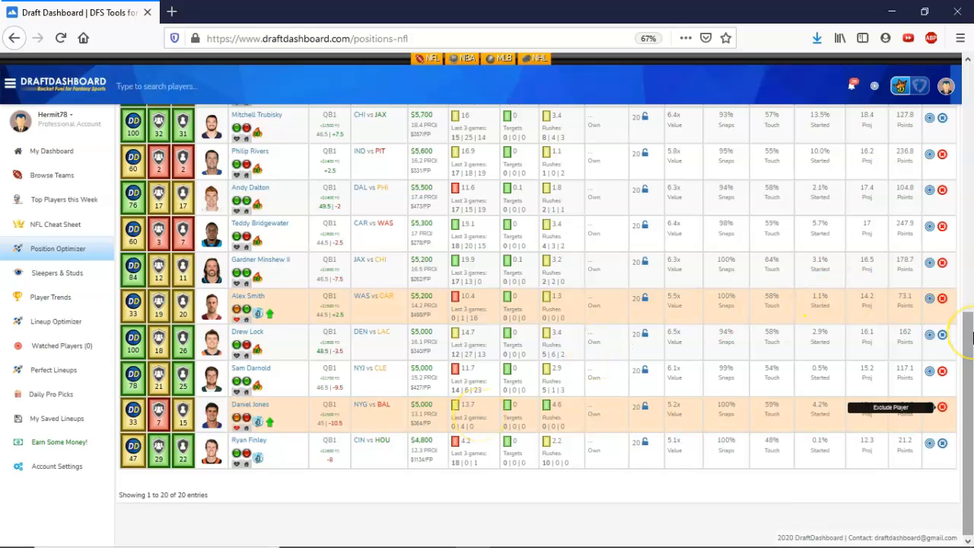
{"action": "left_click", "coordinate": [971, 331]}
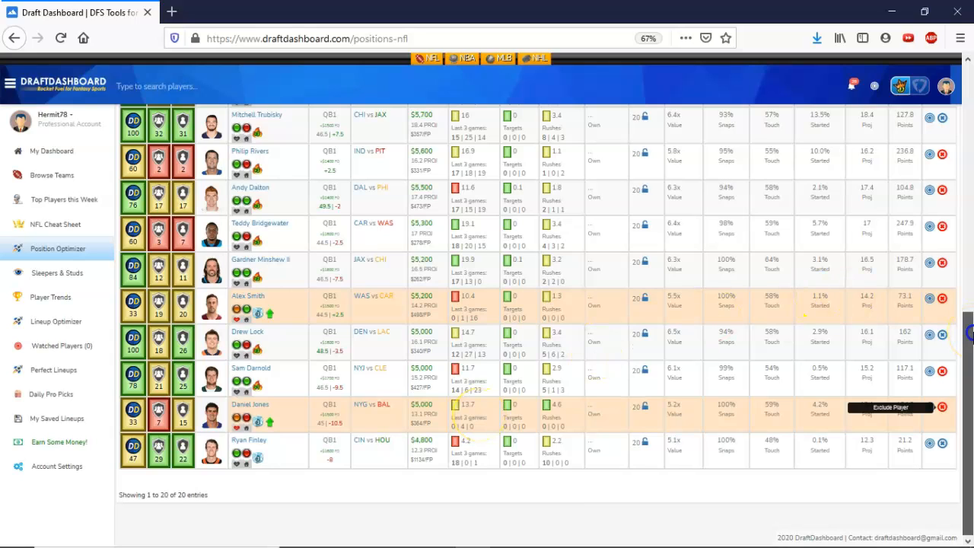
{"action": "left_click_drag", "start_coordinate": [971, 331], "coordinate": [968, 95]}
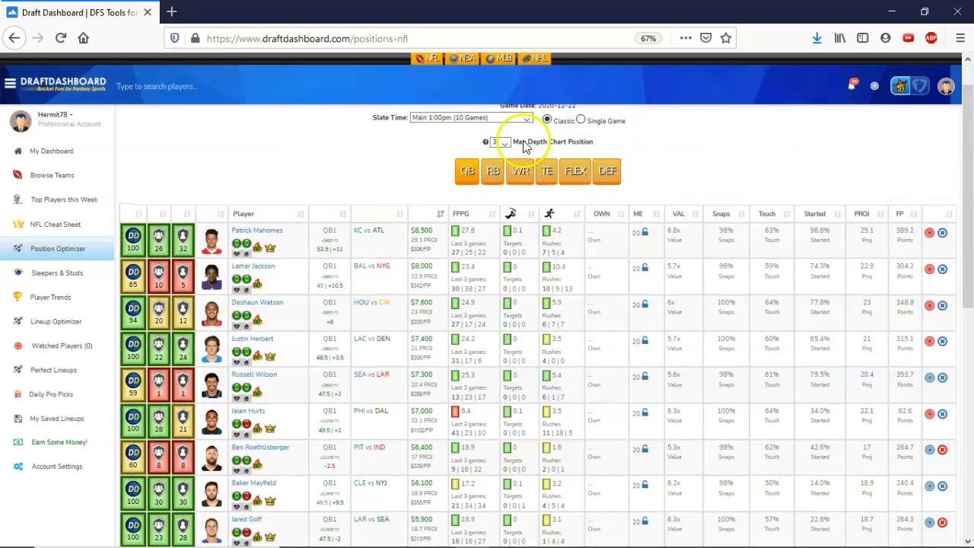
{"action": "left_click", "coordinate": [496, 171]}
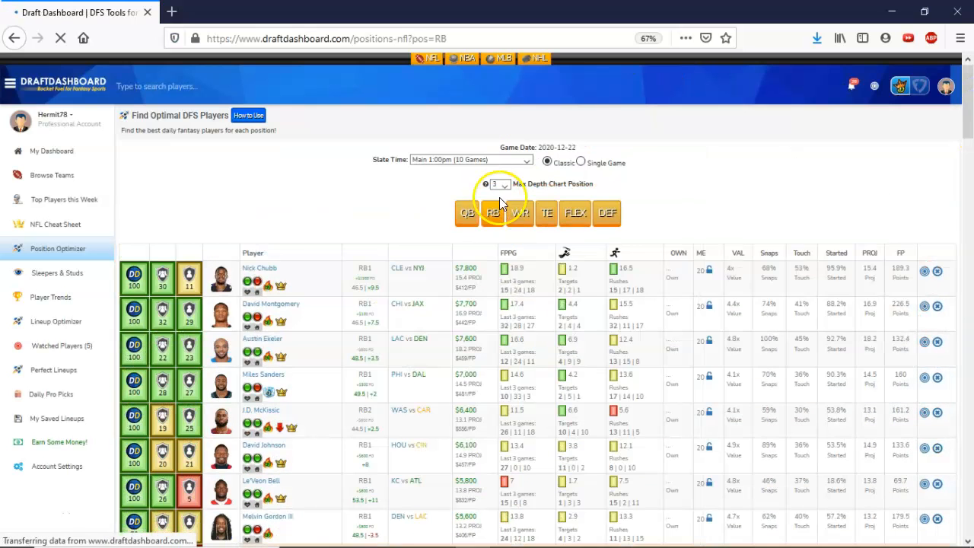
{"action": "left_click", "coordinate": [493, 258]}
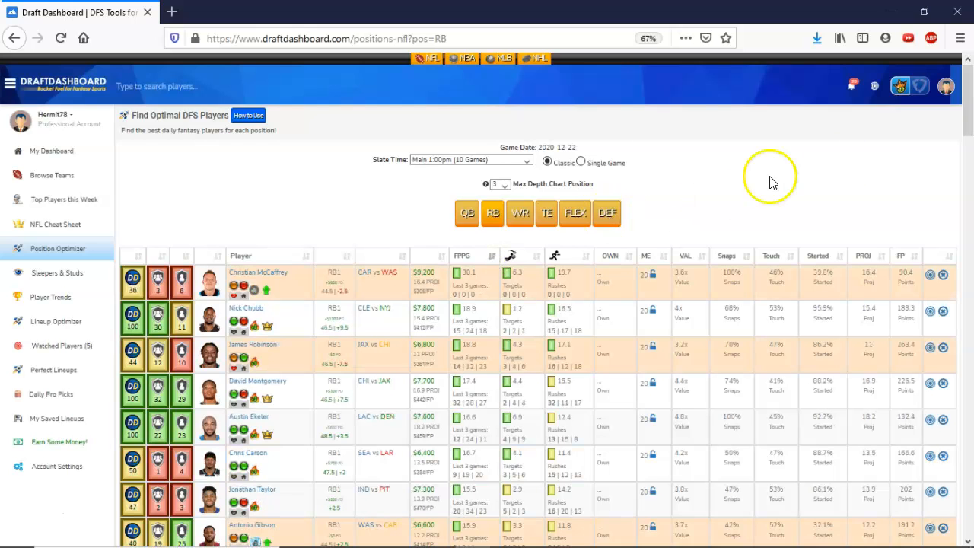
Step: Mark running backs Nick Chubb and David Montgomery as watched players
{"action": "scroll", "coordinate": [970, 149], "scroll_direction": "down", "scroll_amount": 2}
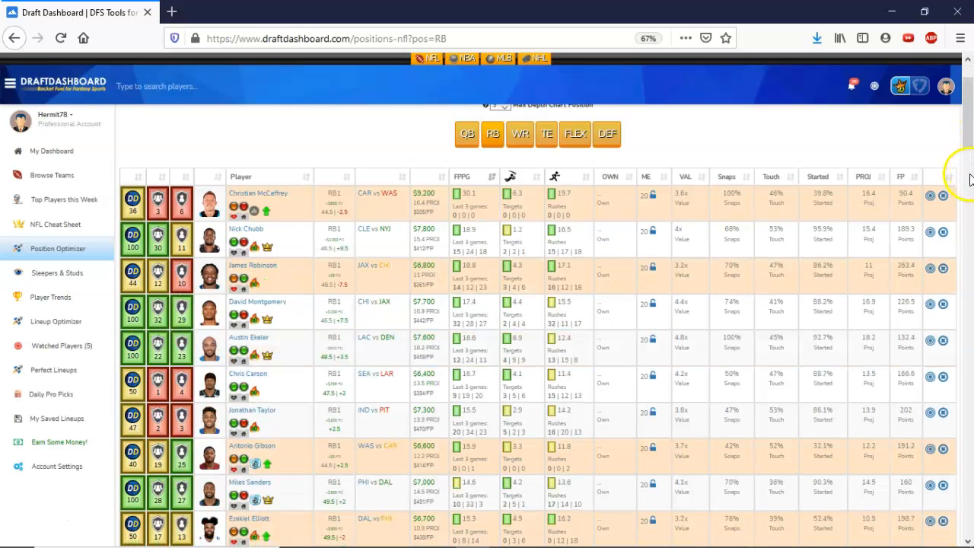
{"action": "scroll", "coordinate": [970, 150], "scroll_direction": "down", "scroll_amount": 1}
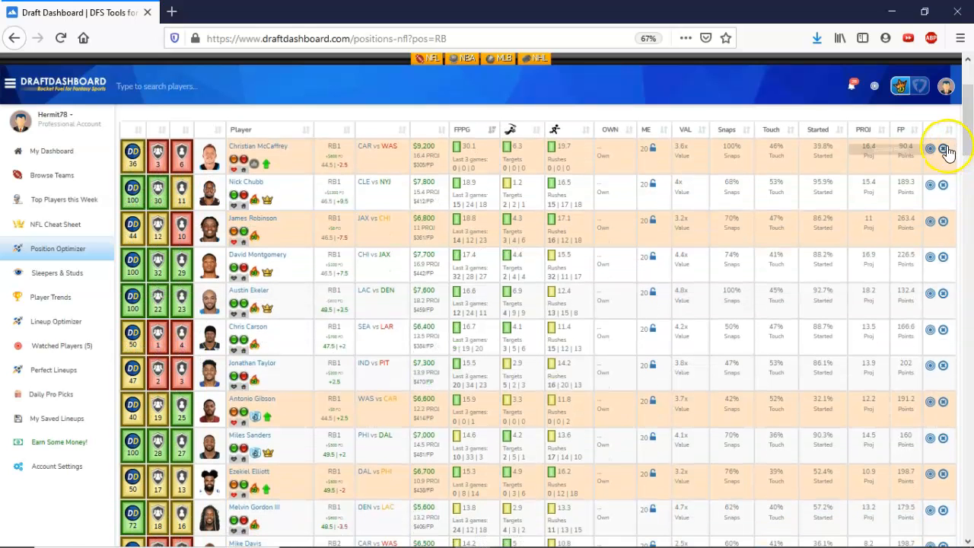
{"action": "left_click", "coordinate": [931, 187]}
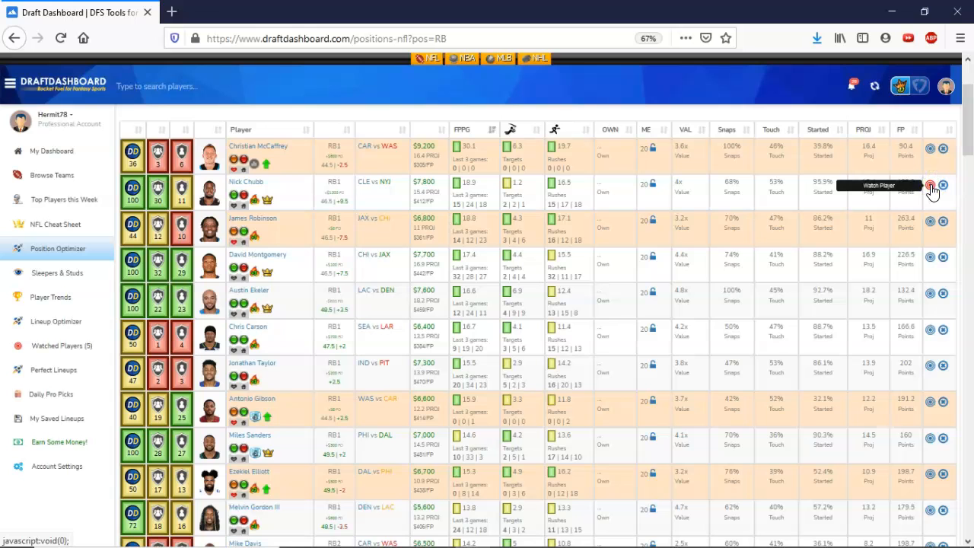
{"action": "left_click_drag", "start_coordinate": [970, 141], "coordinate": [972, 152]}
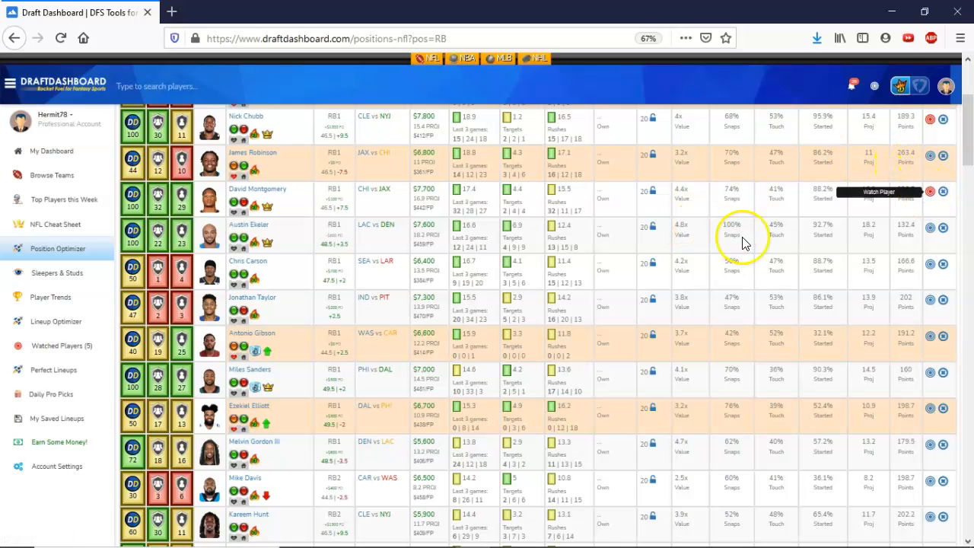
Step: Mark running backs Jonathan Taylor and Antonio Gibson as watched players
{"action": "left_click_drag", "start_coordinate": [971, 156], "coordinate": [969, 168]}
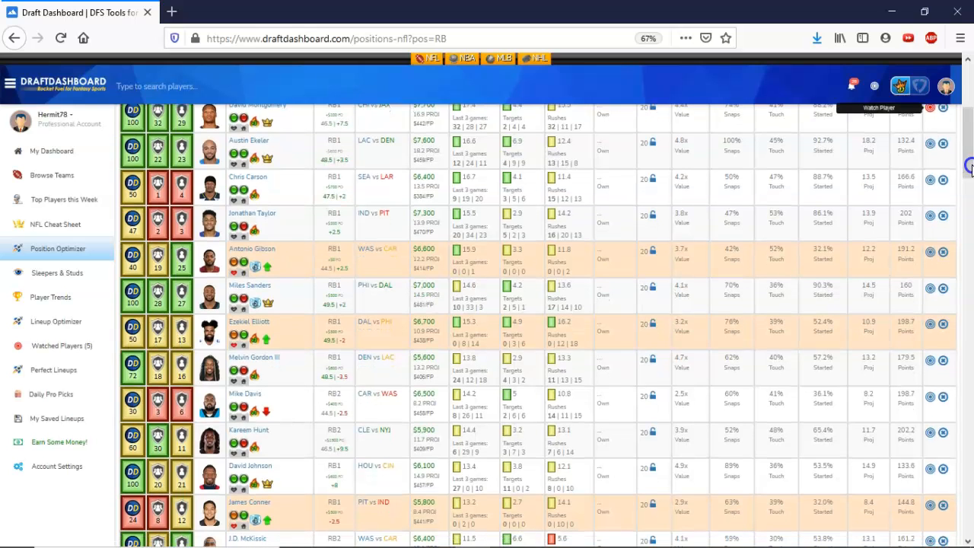
{"action": "left_click", "coordinate": [931, 216]}
{"action": "left_click_drag", "start_coordinate": [970, 161], "coordinate": [971, 171]}
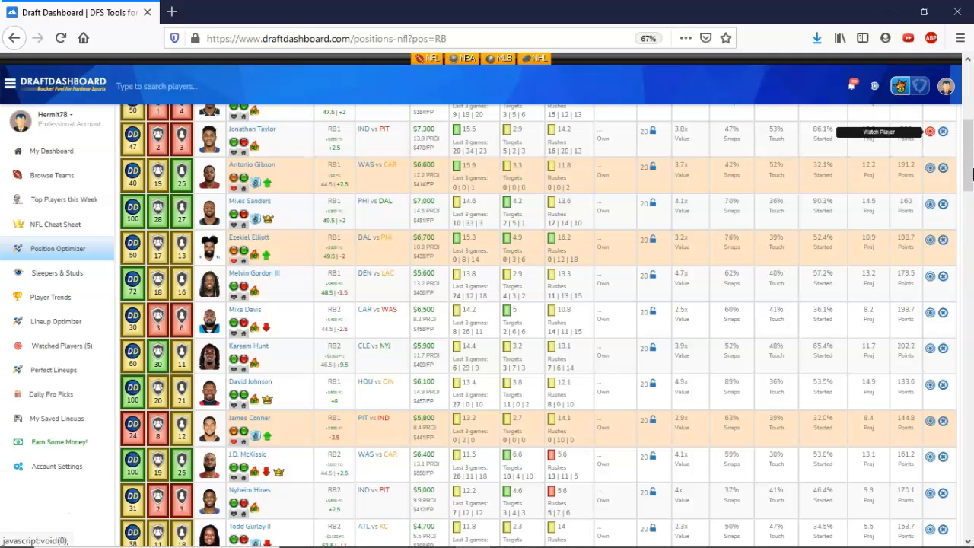
{"action": "left_click", "coordinate": [965, 174]}
{"action": "left_click", "coordinate": [931, 168]}
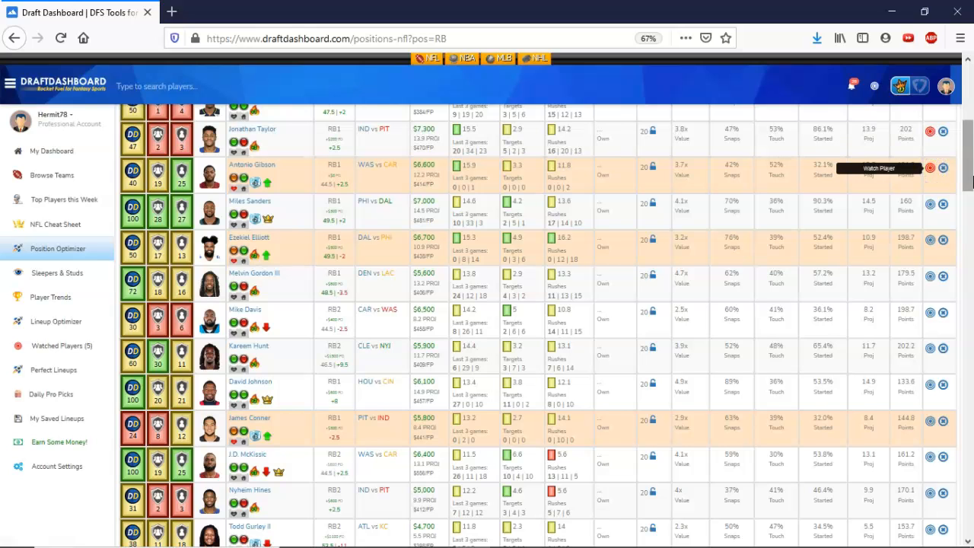
Step: Exclude running backs Ezekiel Elliott and Mike Davis from the pool
{"action": "scroll", "coordinate": [972, 182], "scroll_direction": "down", "scroll_amount": 1}
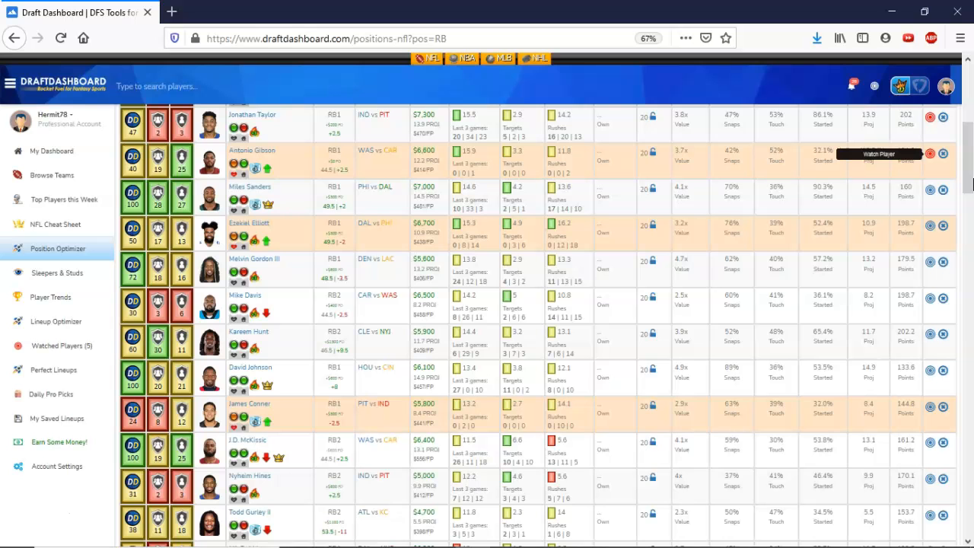
{"action": "left_click_drag", "start_coordinate": [972, 181], "coordinate": [972, 190]}
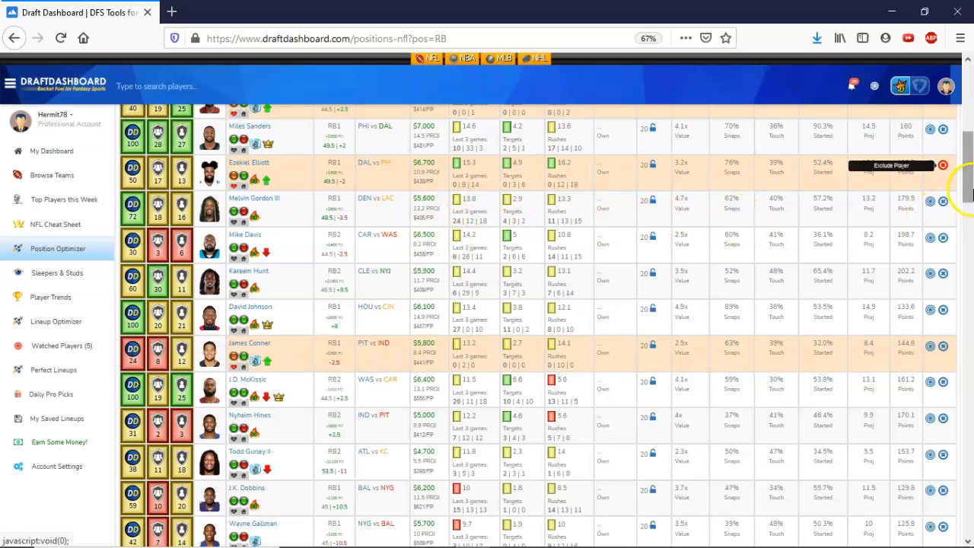
{"action": "scroll", "coordinate": [969, 192], "scroll_direction": "down", "scroll_amount": 1}
{"action": "left_click_drag", "start_coordinate": [969, 192], "coordinate": [969, 213]}
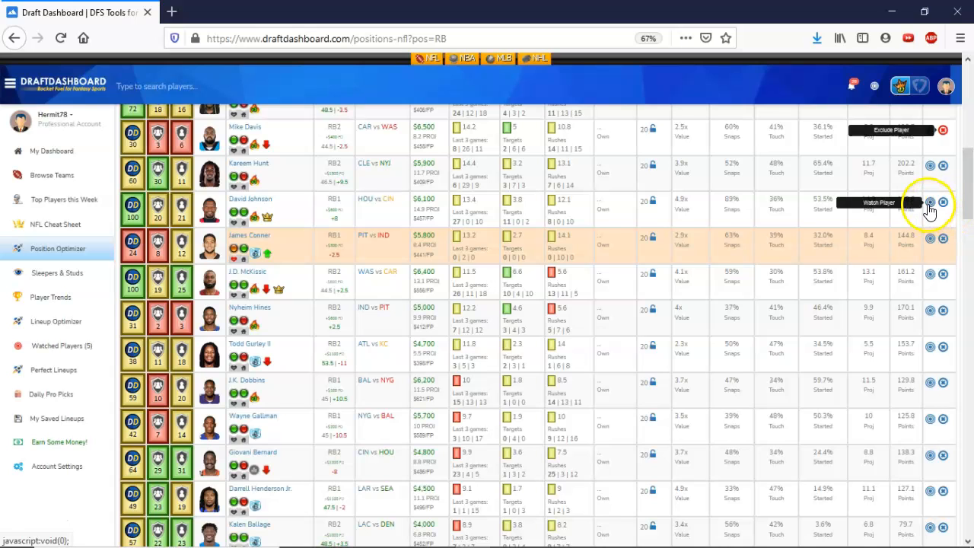
Step: Mark running backs David Johnson and J.D. McKissic as watched, and exclude James Conner and Nyheim Hines
{"action": "left_click_drag", "start_coordinate": [970, 195], "coordinate": [970, 199]}
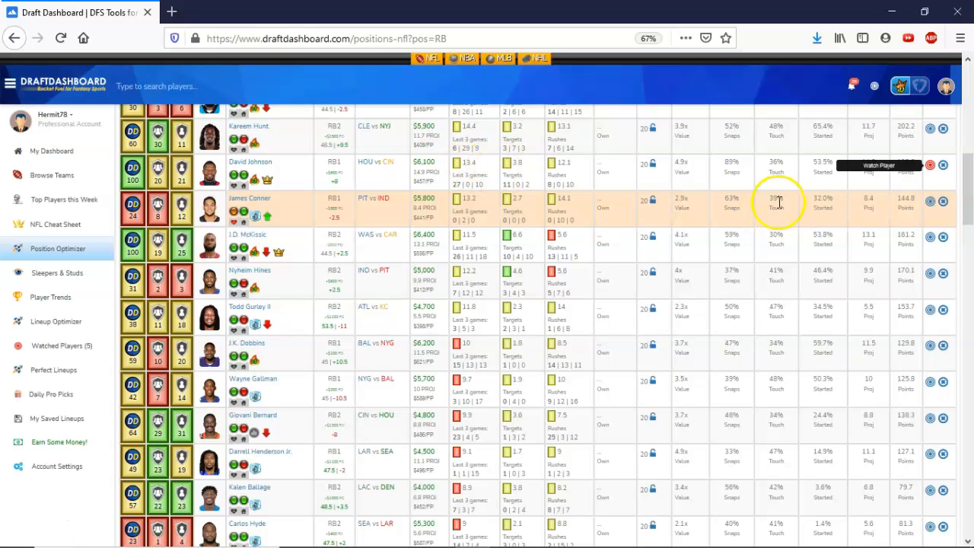
{"action": "left_click", "coordinate": [944, 203]}
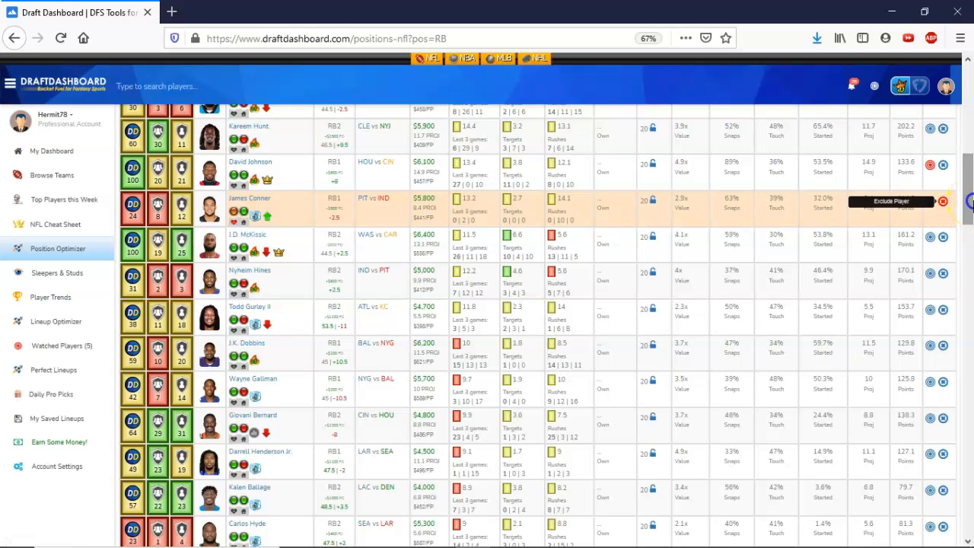
{"action": "left_click_drag", "start_coordinate": [969, 201], "coordinate": [970, 210]}
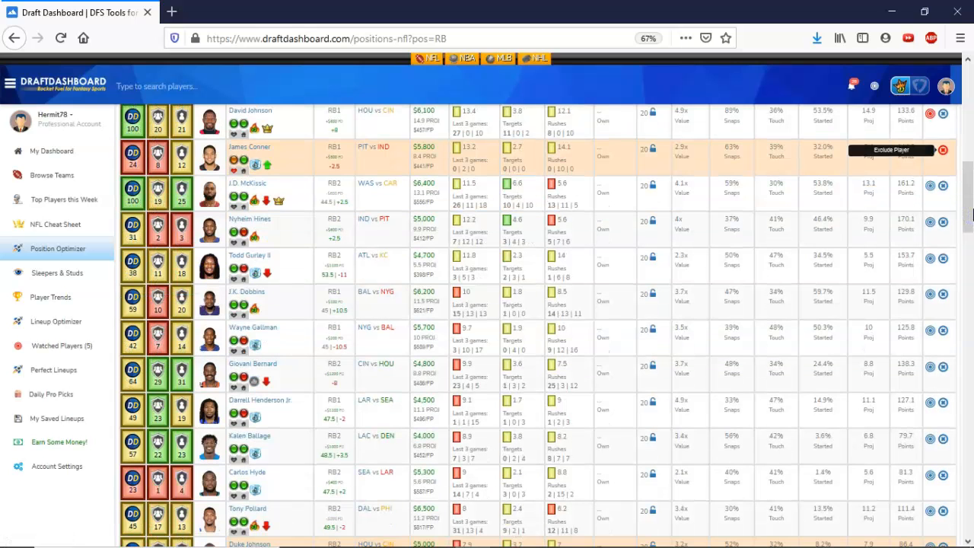
{"action": "left_click", "coordinate": [930, 186]}
{"action": "left_click", "coordinate": [944, 223]}
Step: Mark running backs J.K. Dobbins and Giovani Bernard as watched, and exclude Todd Gurley II and Wayne Gallman
{"action": "left_click_drag", "start_coordinate": [969, 217], "coordinate": [970, 227]}
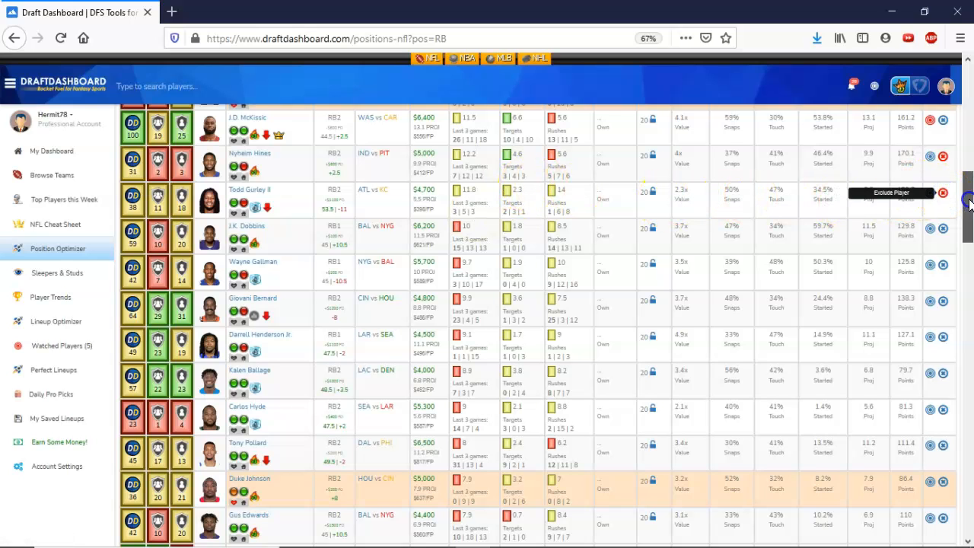
{"action": "left_click_drag", "start_coordinate": [970, 194], "coordinate": [970, 209]}
{"action": "left_click", "coordinate": [930, 207]}
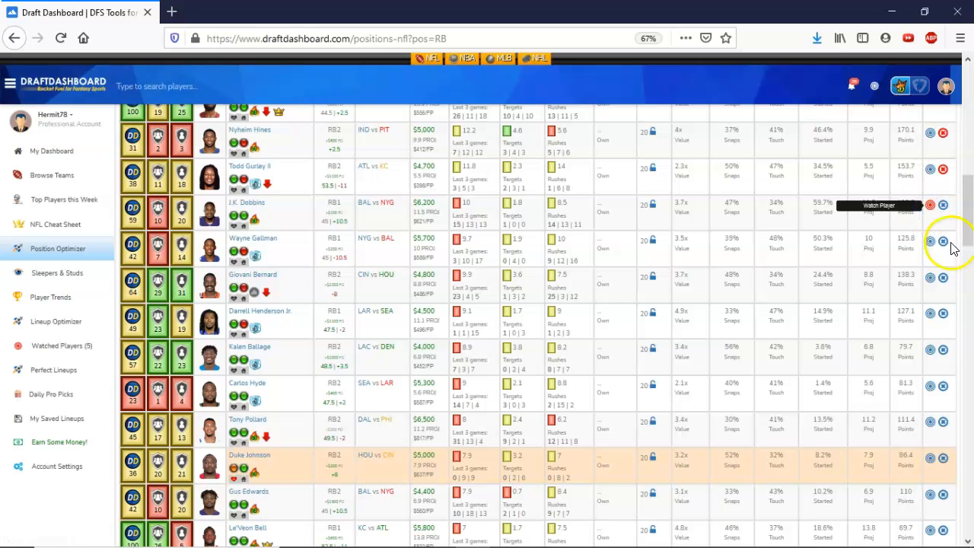
{"action": "left_click", "coordinate": [944, 242]}
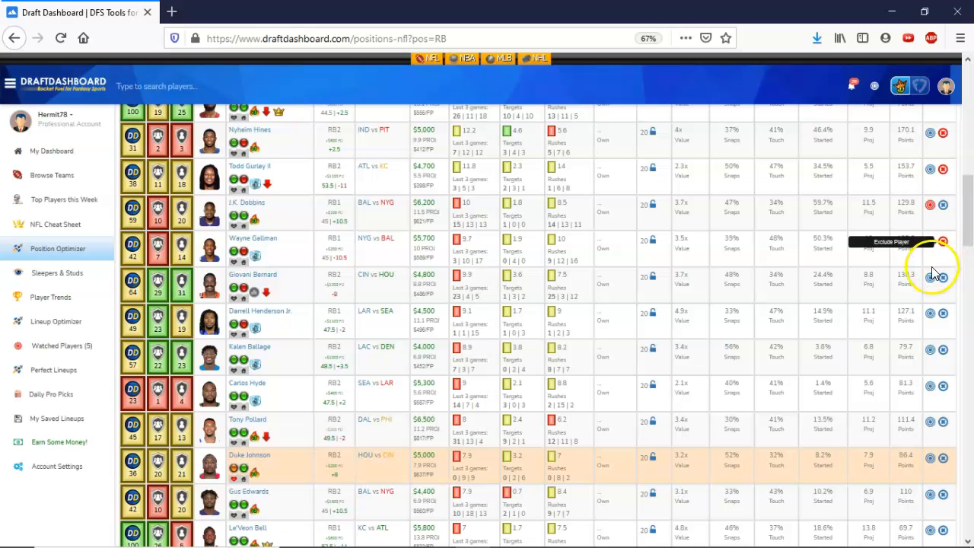
{"action": "left_click", "coordinate": [931, 278]}
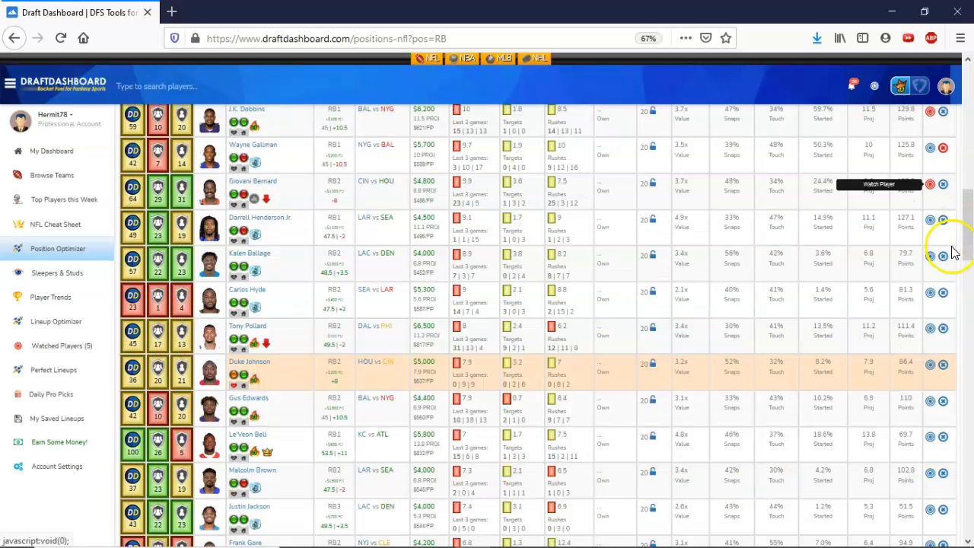
Step: Exclude running backs Darrell Henderson Jr., Kalen Ballage, Carlos Hyde, Duke Johnson and Gus Edwards from the pool
{"action": "scroll", "coordinate": [961, 243], "scroll_direction": "down", "scroll_amount": 2}
{"action": "left_click", "coordinate": [944, 220]}
{"action": "left_click", "coordinate": [944, 257]}
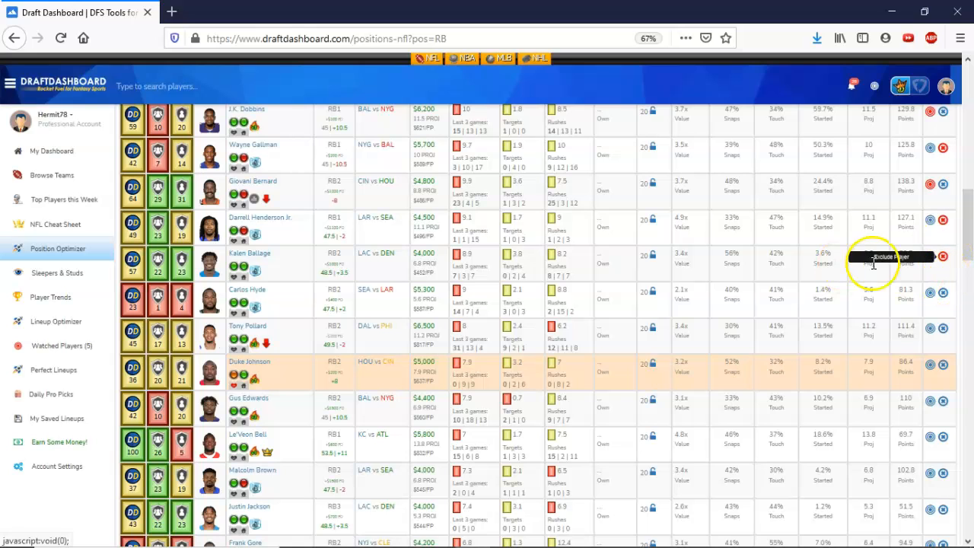
{"action": "left_click", "coordinate": [944, 295]}
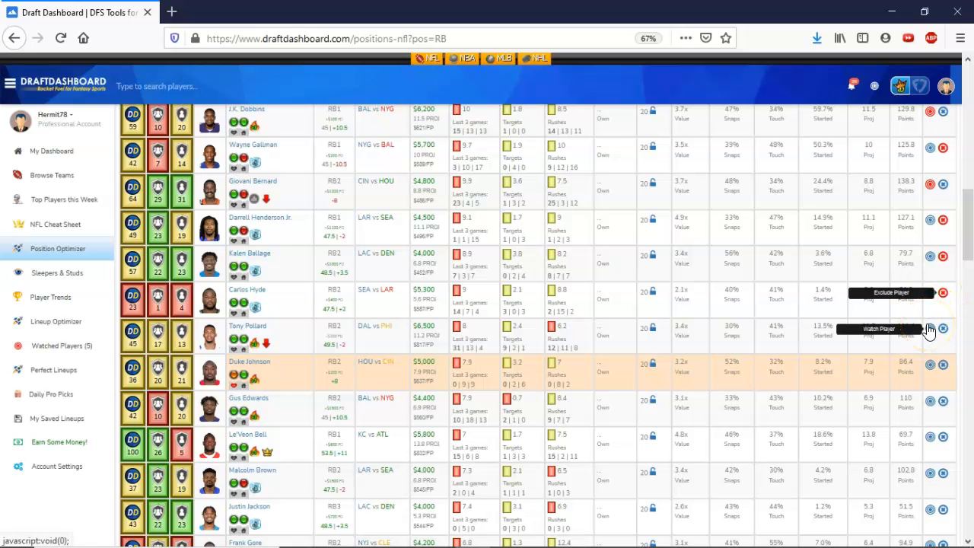
{"action": "mouse_move", "coordinate": [967, 270]}
{"action": "left_mouse_down"}
{"action": "mouse_move", "coordinate": [969, 239]}
{"action": "mouse_move", "coordinate": [971, 269]}
{"action": "left_mouse_up"}
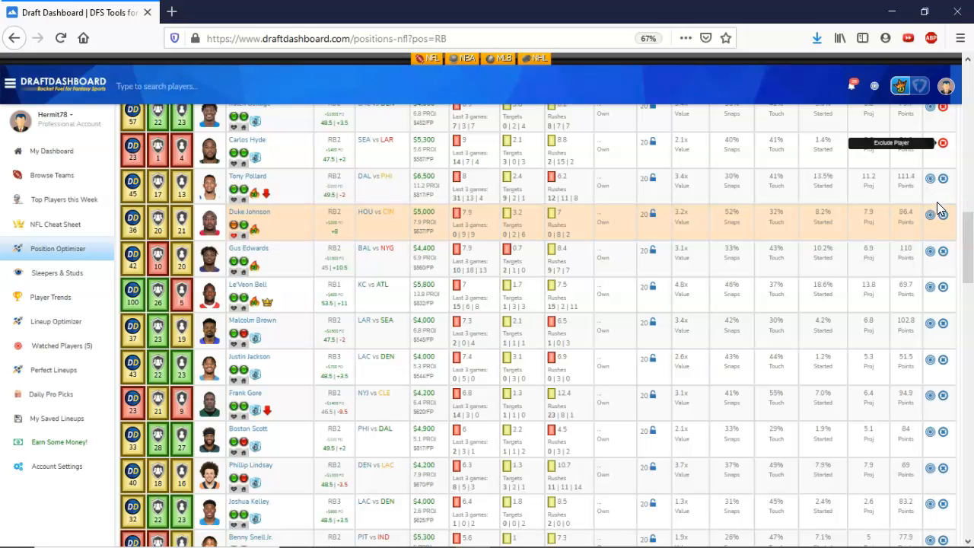
{"action": "left_click", "coordinate": [945, 215]}
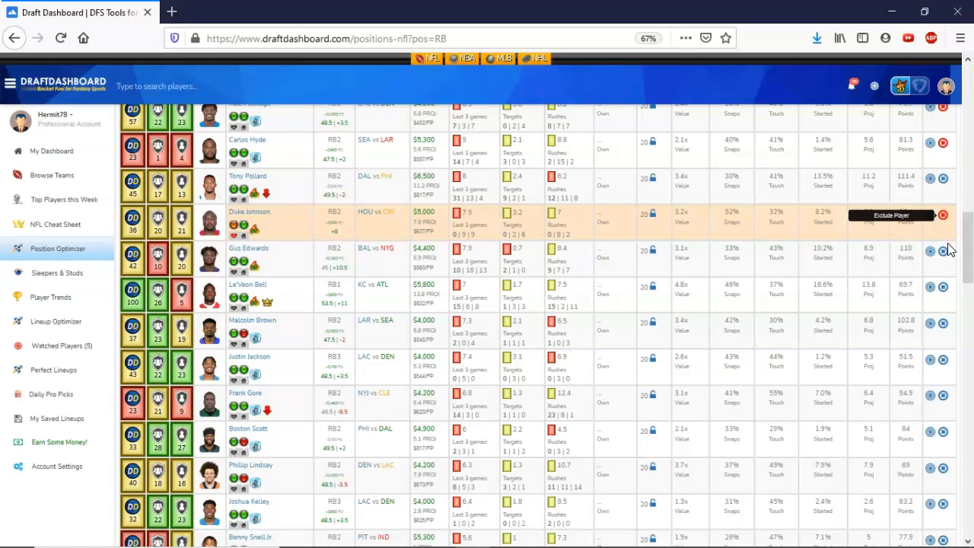
{"action": "left_click", "coordinate": [945, 251]}
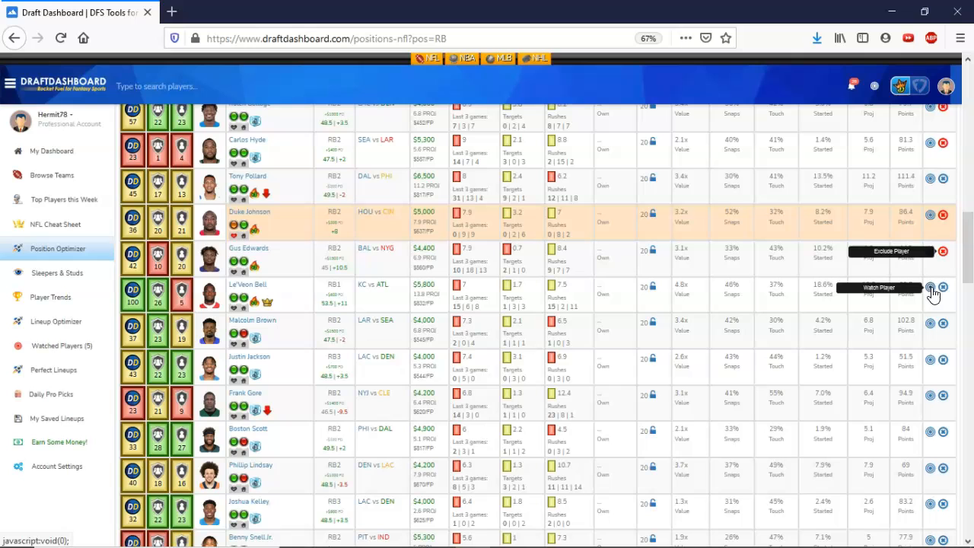
Step: Mark Le'Veon Bell as a watched player and exclude the running backs from Malcolm Brown down to Ty Johnson
{"action": "left_click", "coordinate": [932, 291]}
{"action": "left_click", "coordinate": [943, 323]}
{"action": "scroll", "coordinate": [944, 325], "scroll_direction": "down", "scroll_amount": 3}
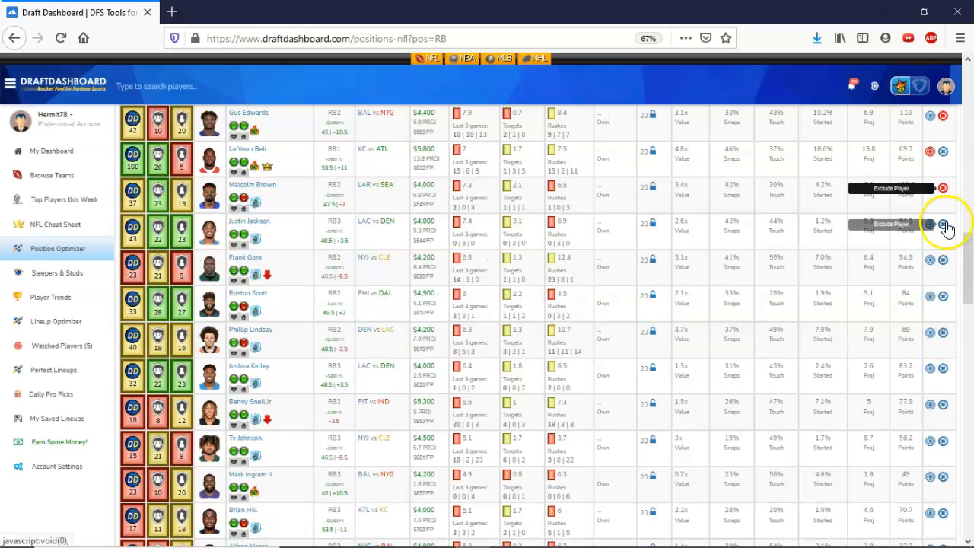
{"action": "left_click", "coordinate": [944, 226]}
{"action": "left_click", "coordinate": [944, 260]}
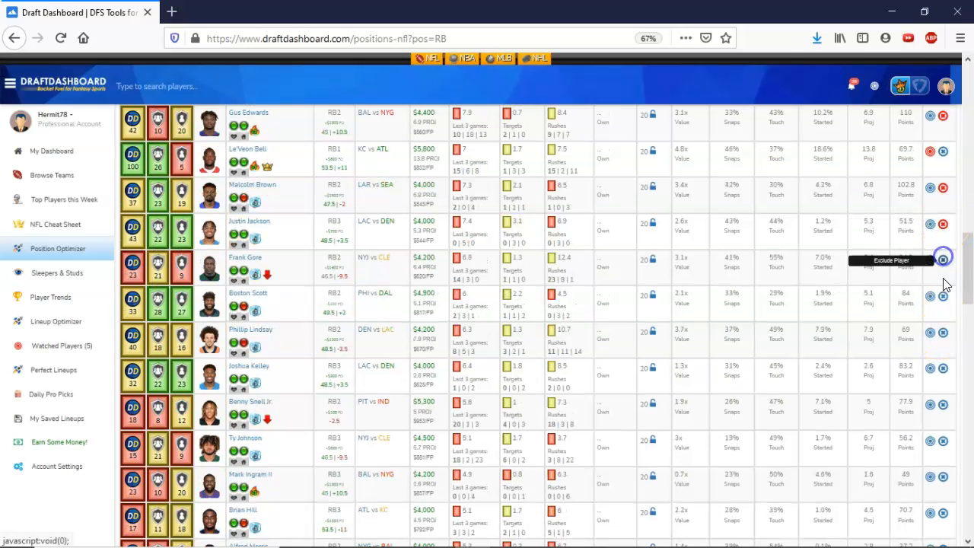
{"action": "left_click", "coordinate": [944, 298]}
{"action": "left_click", "coordinate": [944, 333]}
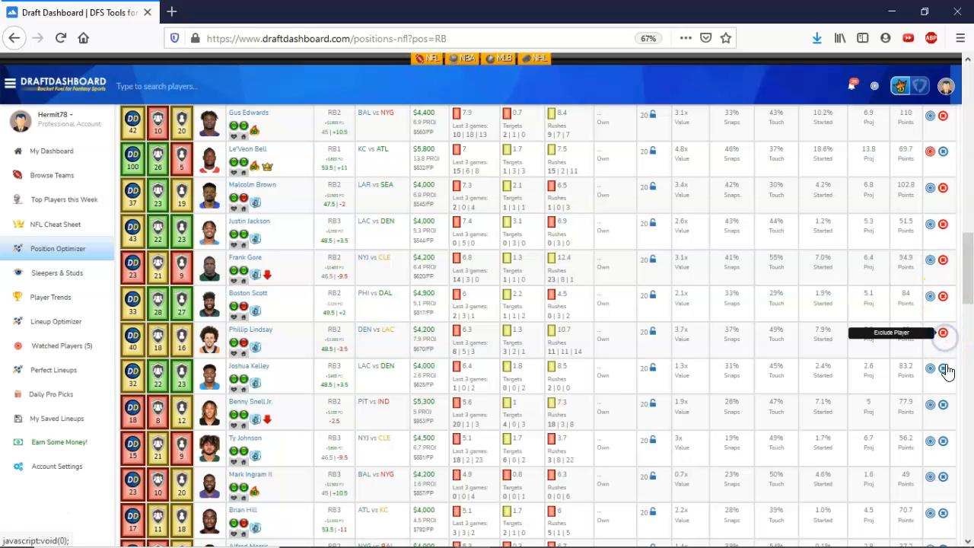
{"action": "left_click", "coordinate": [944, 369]}
{"action": "left_click", "coordinate": [944, 440]}
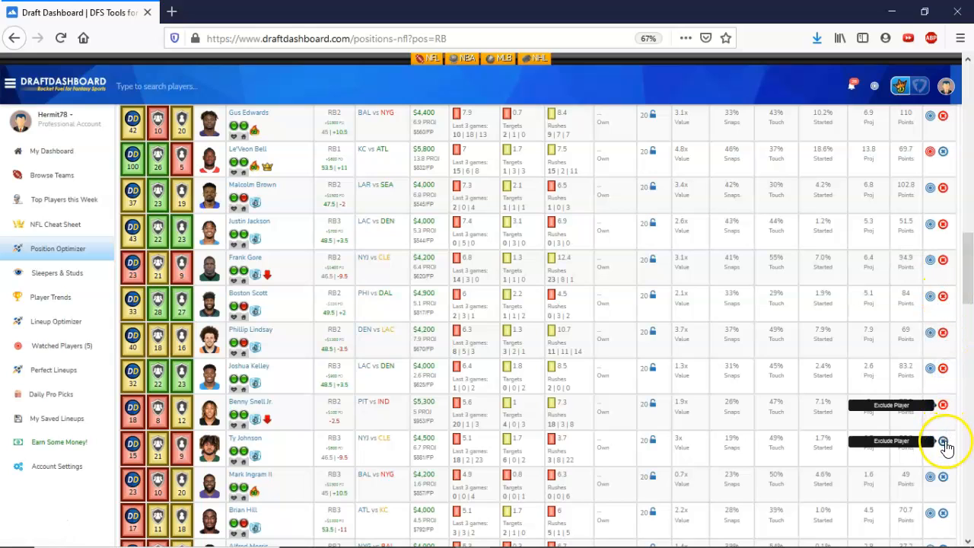
Step: Exclude the remaining low-projection running backs, from Mark Ingram II down to the end of the list
{"action": "left_click_drag", "start_coordinate": [964, 298], "coordinate": [969, 327]}
{"action": "left_click", "coordinate": [944, 317]}
{"action": "left_click", "coordinate": [944, 353]}
{"action": "left_click", "coordinate": [944, 391]}
{"action": "left_click", "coordinate": [944, 426]}
{"action": "left_click", "coordinate": [944, 463]}
{"action": "left_click_drag", "start_coordinate": [968, 273], "coordinate": [969, 359]}
{"action": "left_click", "coordinate": [944, 185]}
{"action": "left_click", "coordinate": [944, 220]}
{"action": "left_click", "coordinate": [944, 258]}
{"action": "left_click", "coordinate": [944, 294]}
{"action": "left_click", "coordinate": [944, 330]}
{"action": "left_click", "coordinate": [943, 366]}
{"action": "left_click", "coordinate": [944, 402]}
{"action": "left_click", "coordinate": [944, 438]}
{"action": "left_click", "coordinate": [944, 473]}
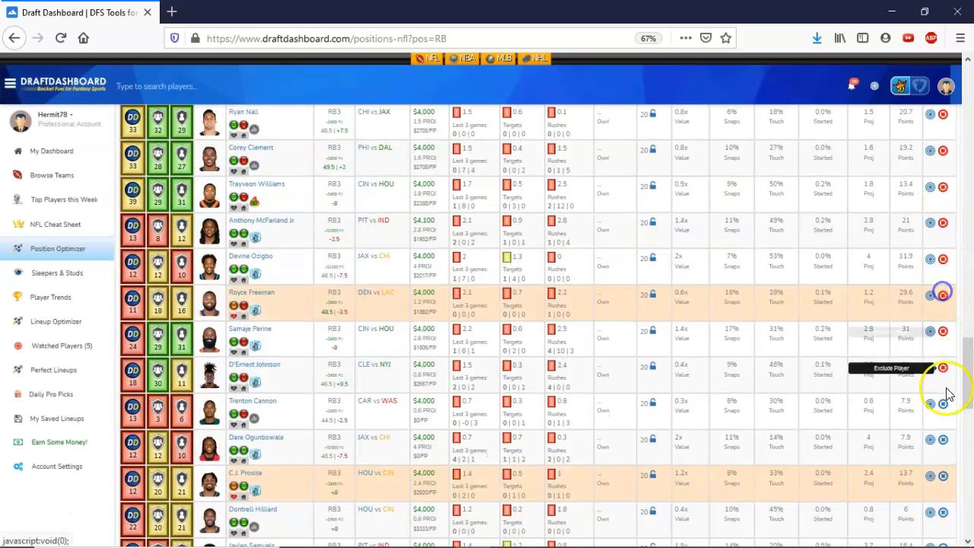
{"action": "left_click", "coordinate": [944, 261]}
{"action": "left_click", "coordinate": [944, 298]}
{"action": "left_click", "coordinate": [943, 334]}
{"action": "left_click", "coordinate": [944, 370]}
{"action": "left_click", "coordinate": [944, 405]}
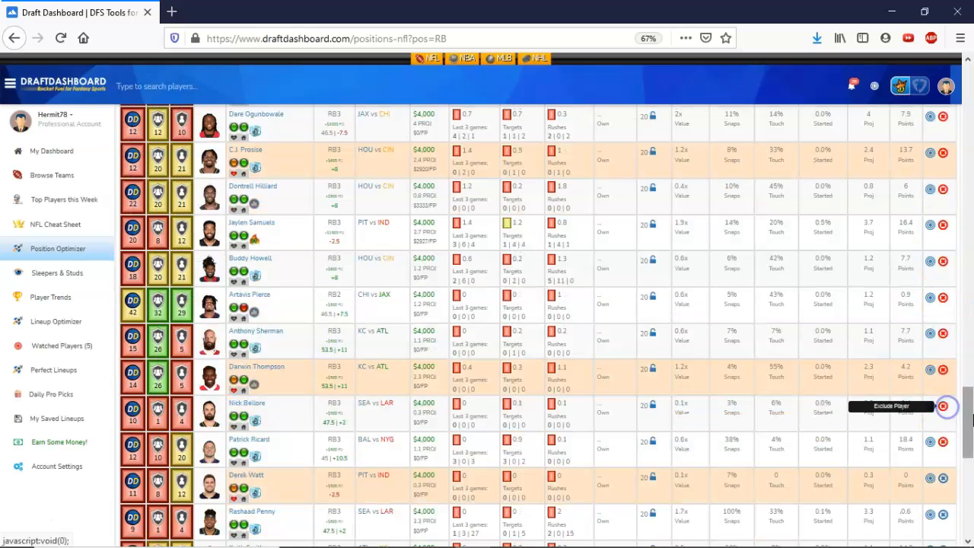
{"action": "scroll", "coordinate": [944, 404], "scroll_direction": "down", "scroll_amount": 5}
{"action": "left_click", "coordinate": [944, 202]}
{"action": "left_click", "coordinate": [944, 238]}
{"action": "left_click", "coordinate": [944, 274]}
{"action": "left_click", "coordinate": [944, 311]}
{"action": "left_click", "coordinate": [944, 347]}
{"action": "left_click", "coordinate": [944, 383]}
{"action": "left_click", "coordinate": [943, 491]}
{"action": "left_click_drag", "start_coordinate": [968, 487], "coordinate": [968, 525]}
{"action": "left_click", "coordinate": [944, 370]}
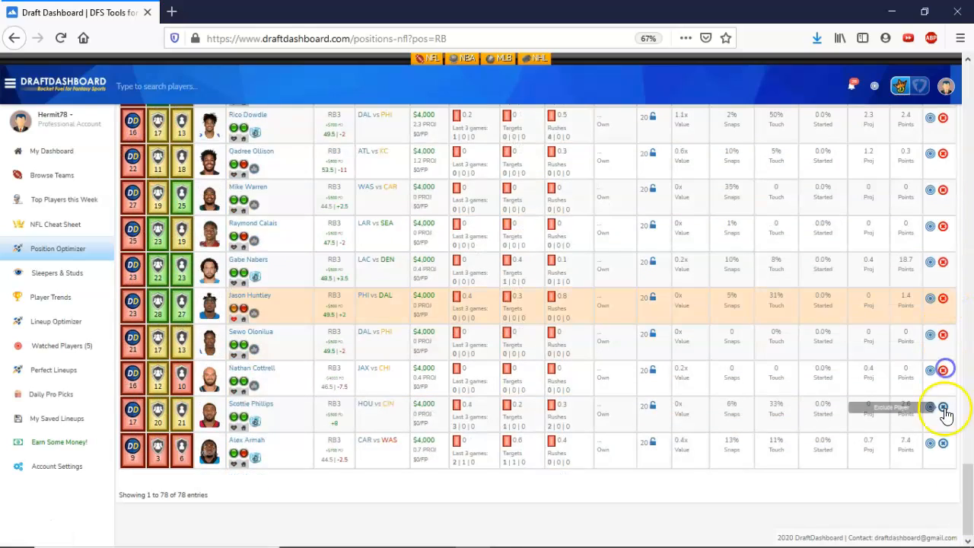
Step: Switch the position list to wide receivers (WR) and mark Tyreek Hill and Calvin Ridley as watched players
{"action": "left_click_drag", "start_coordinate": [968, 487], "coordinate": [971, 80]}
{"action": "left_click", "coordinate": [521, 213]}
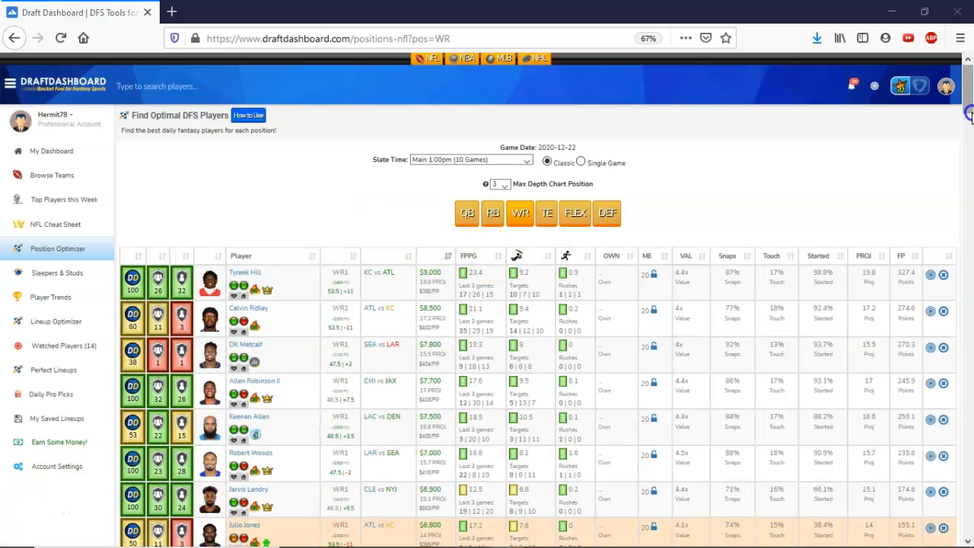
{"action": "scroll", "coordinate": [533, 169], "scroll_direction": "down", "scroll_amount": 3}
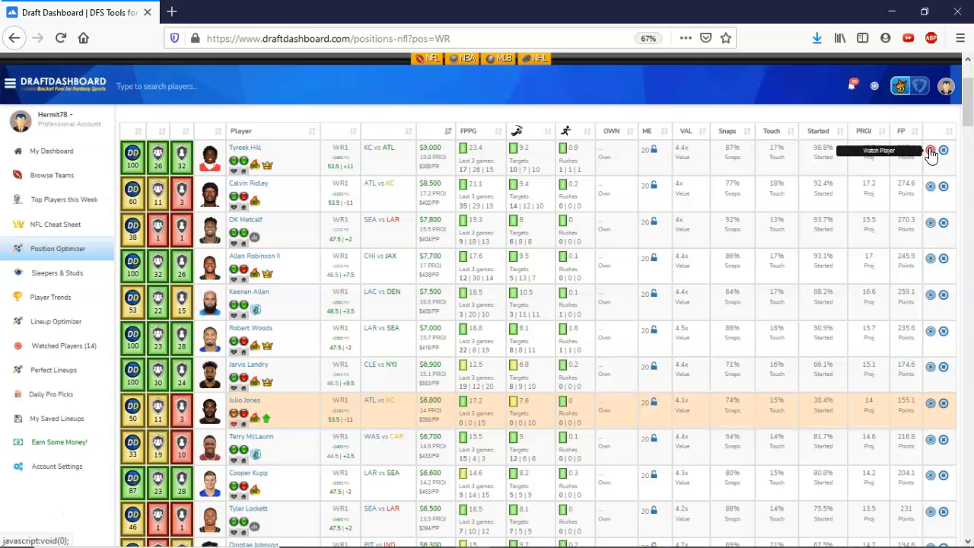
{"action": "left_click", "coordinate": [930, 186]}
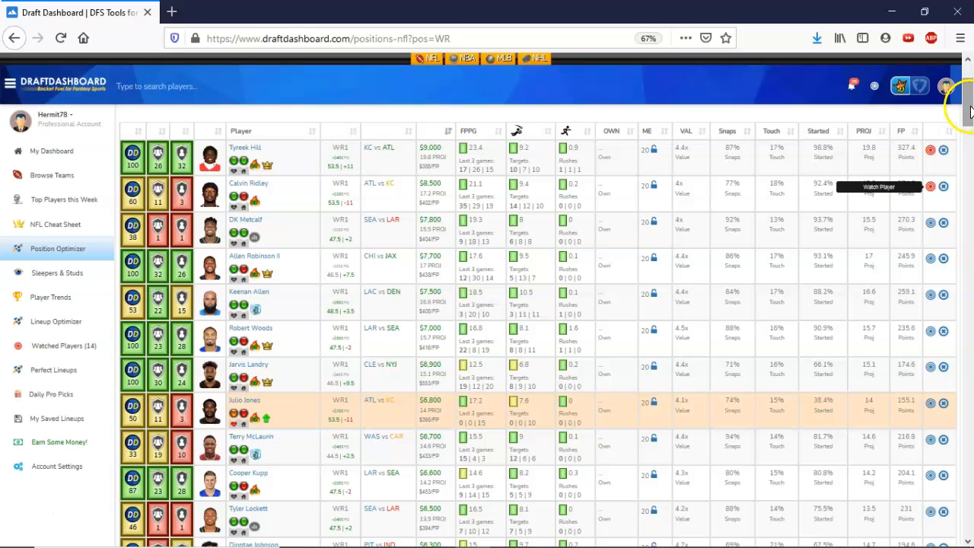
Step: Mark wide receivers Allen Robinson II and Keenan Allen as watched players
{"action": "scroll", "coordinate": [970, 110], "scroll_direction": "down", "scroll_amount": 2}
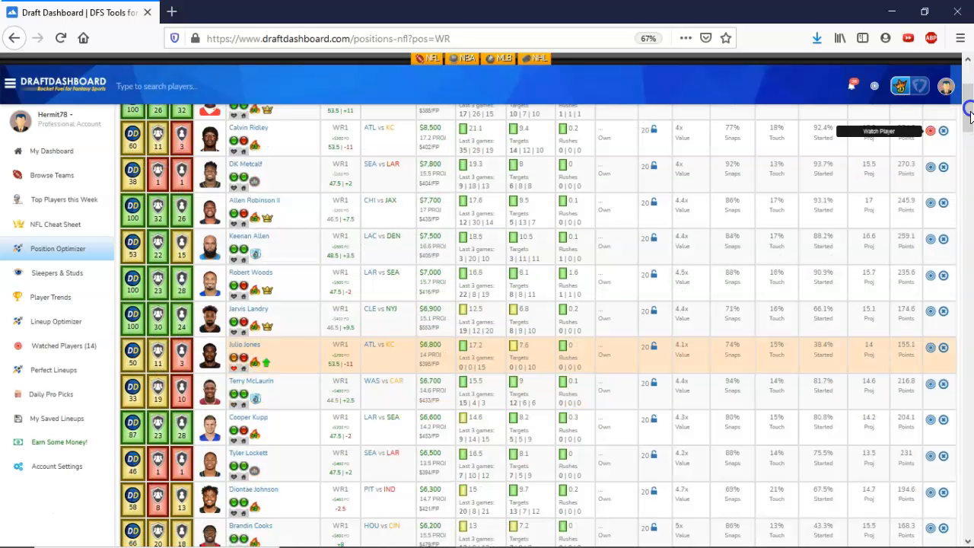
{"action": "left_click", "coordinate": [931, 203]}
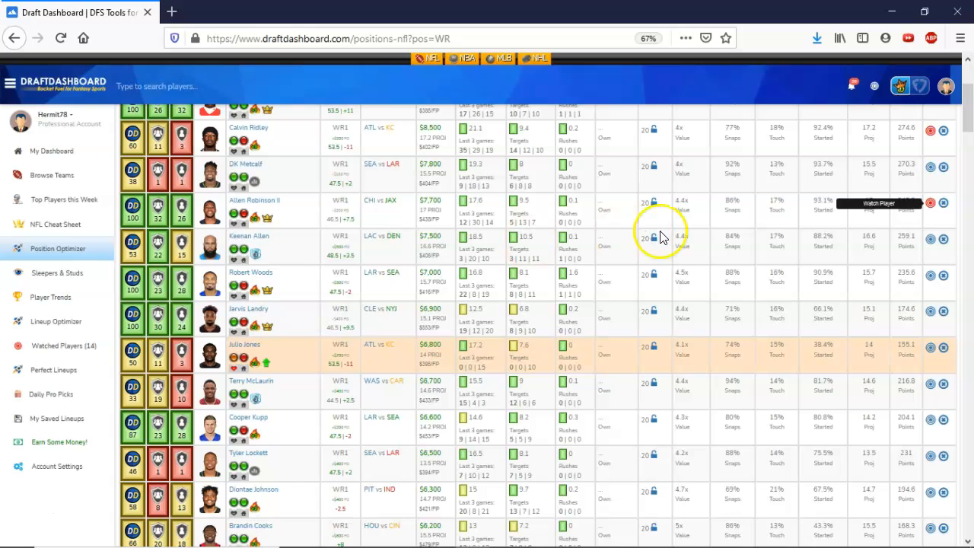
{"action": "left_click", "coordinate": [932, 242]}
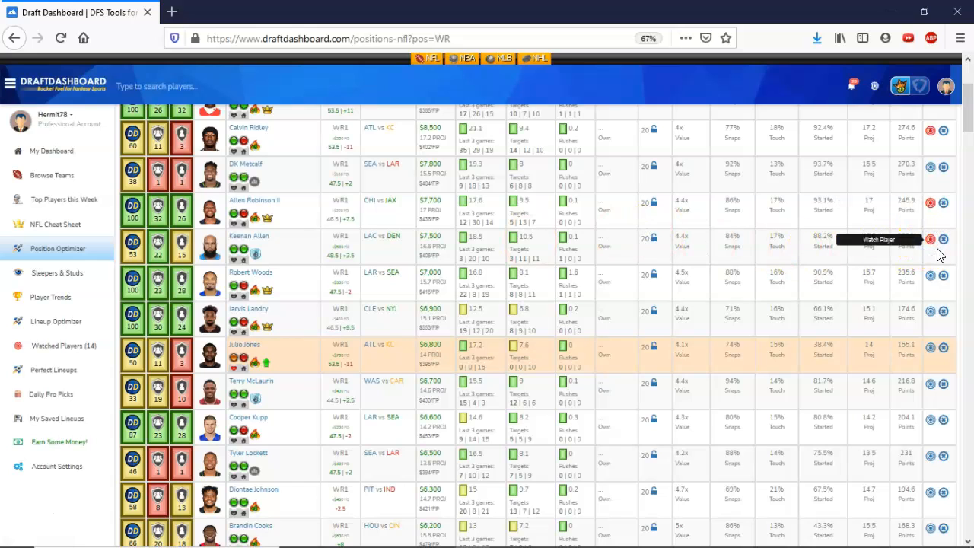
Step: Exclude wide receivers Julio Jones, Terry McLaurin, Cooper Kupp and Tyler Lockett from the pool
{"action": "mouse_move", "coordinate": [969, 129]}
{"action": "left_mouse_down"}
{"action": "mouse_move", "coordinate": [969, 148]}
{"action": "mouse_move", "coordinate": [971, 137]}
{"action": "left_mouse_up"}
{"action": "left_click", "coordinate": [944, 198]}
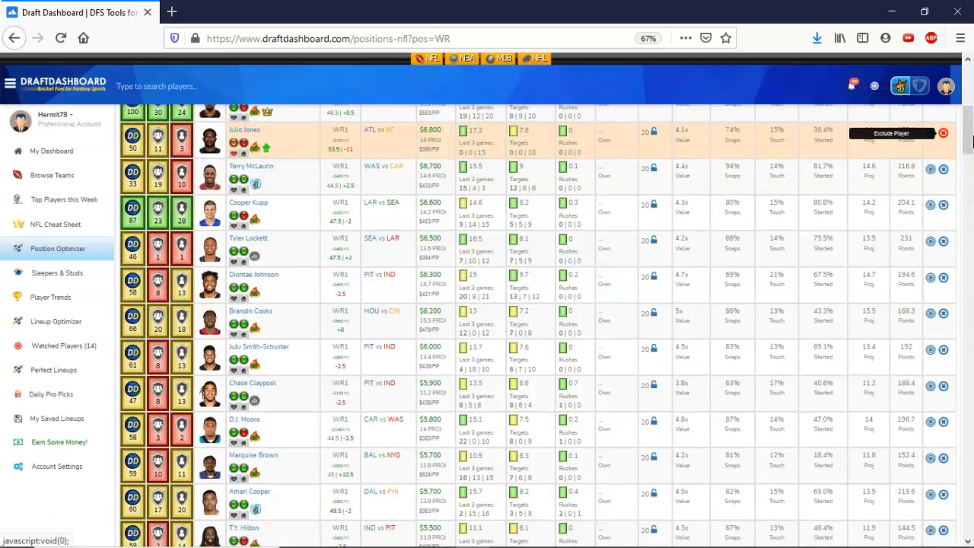
{"action": "left_click_drag", "start_coordinate": [972, 137], "coordinate": [971, 137]}
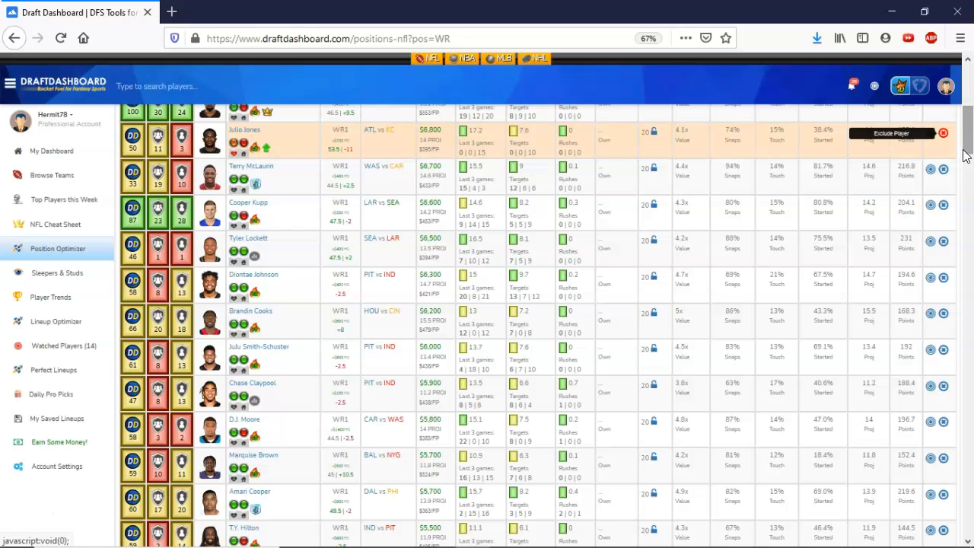
{"action": "left_click", "coordinate": [945, 170]}
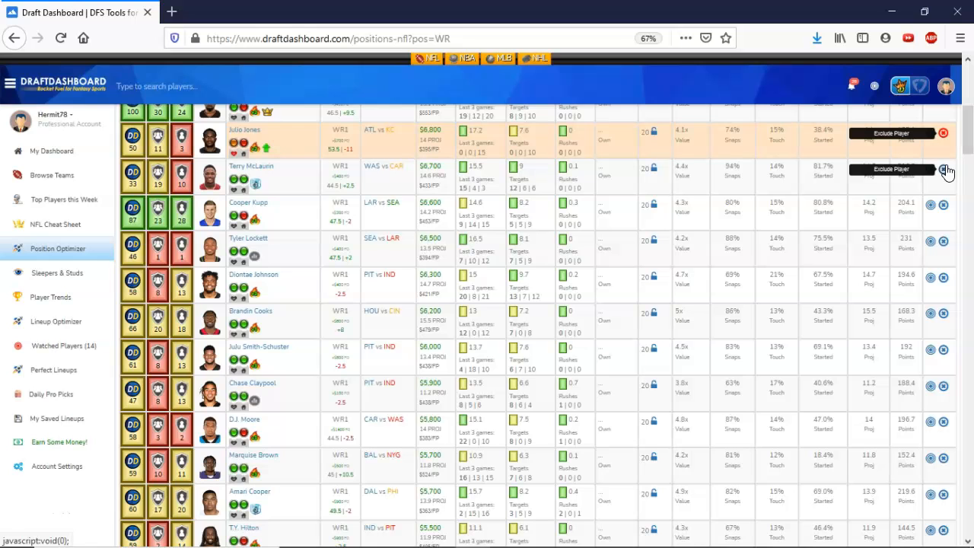
{"action": "left_click_drag", "start_coordinate": [970, 131], "coordinate": [970, 137]}
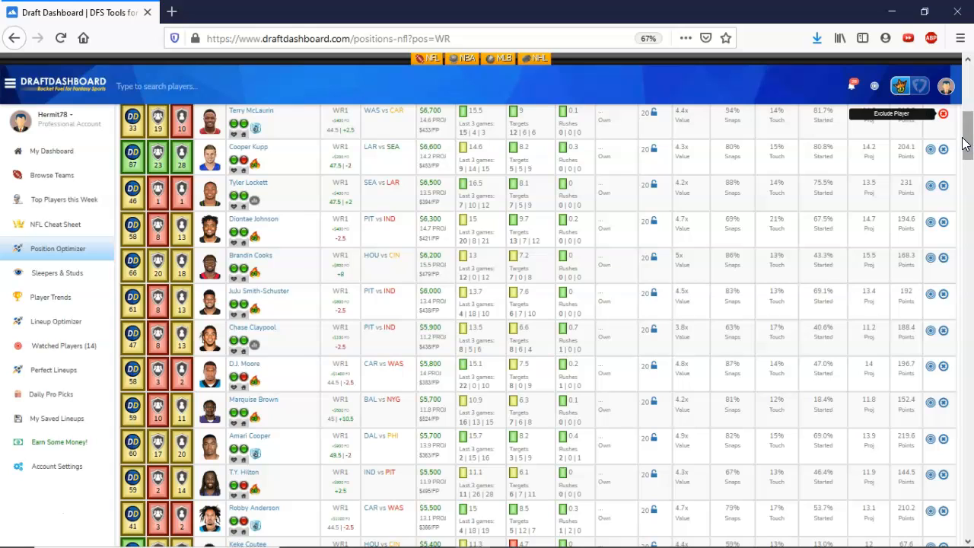
{"action": "left_click", "coordinate": [943, 150]}
{"action": "left_click", "coordinate": [943, 185]}
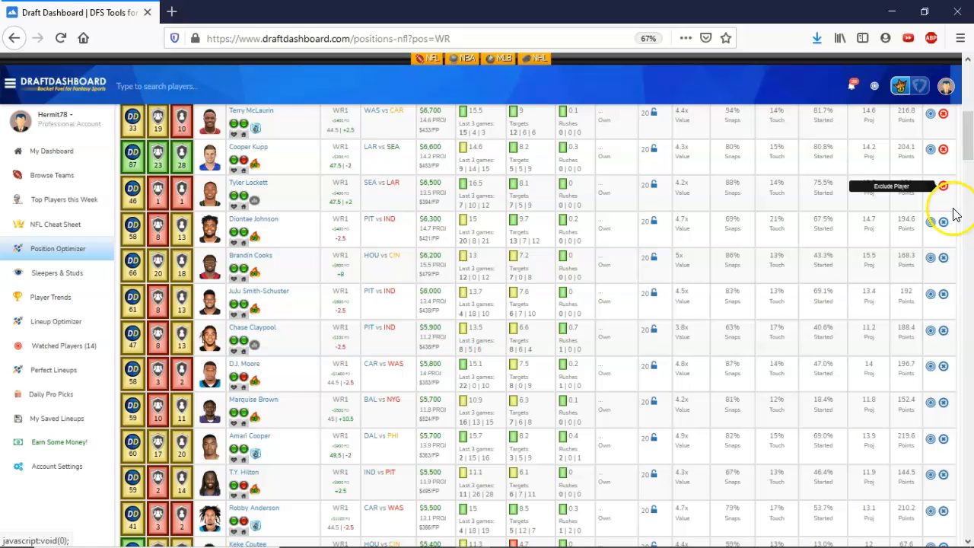
Step: Mark wide receivers Diontae Johnson and Brandin Cooks as watched players
{"action": "left_click", "coordinate": [931, 223]}
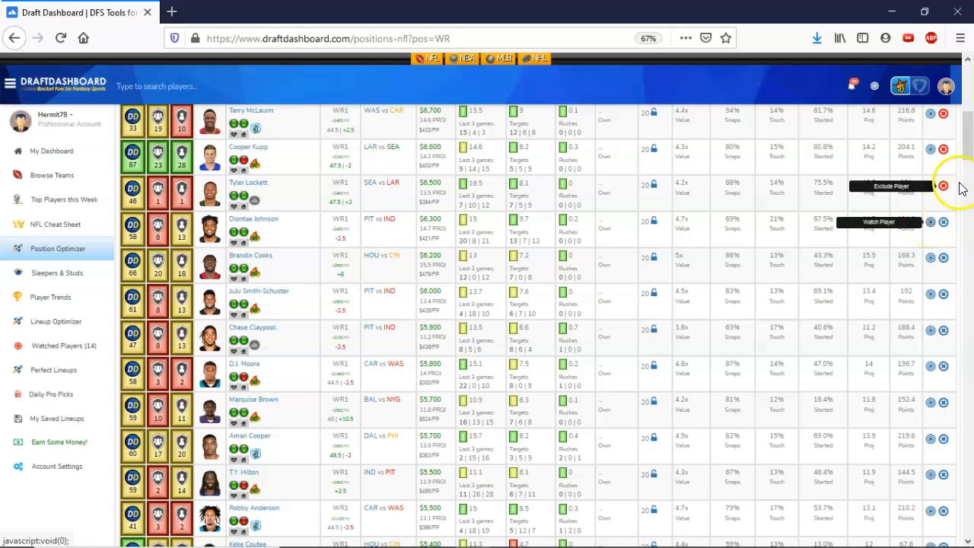
{"action": "left_click_drag", "start_coordinate": [967, 135], "coordinate": [970, 153]}
{"action": "left_click", "coordinate": [935, 167]}
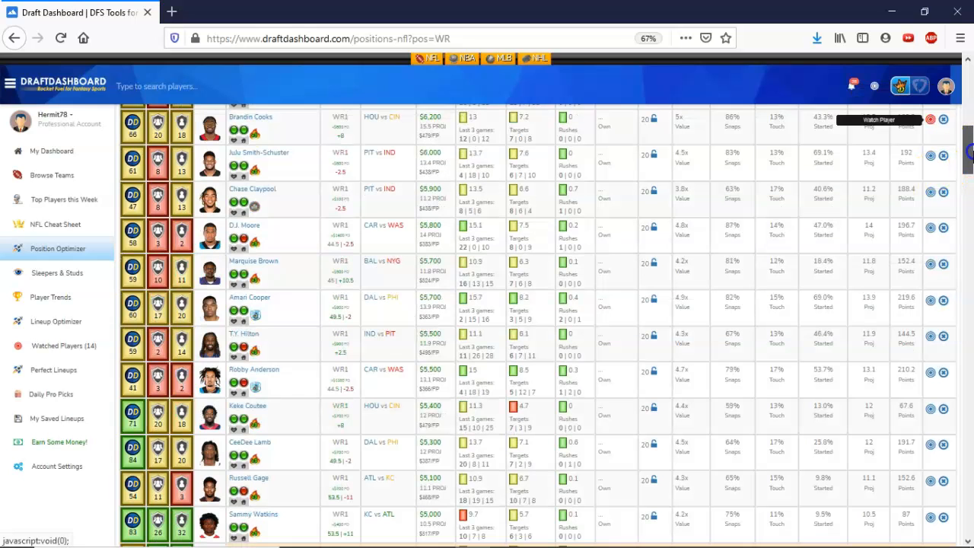
Step: Exclude wide receivers JuJu Smith-Schuster, Chase Claypool and D.J. Moore from the pool
{"action": "left_click", "coordinate": [945, 157]}
{"action": "left_click", "coordinate": [943, 191]}
{"action": "scroll", "coordinate": [968, 170], "scroll_direction": "down", "scroll_amount": 2}
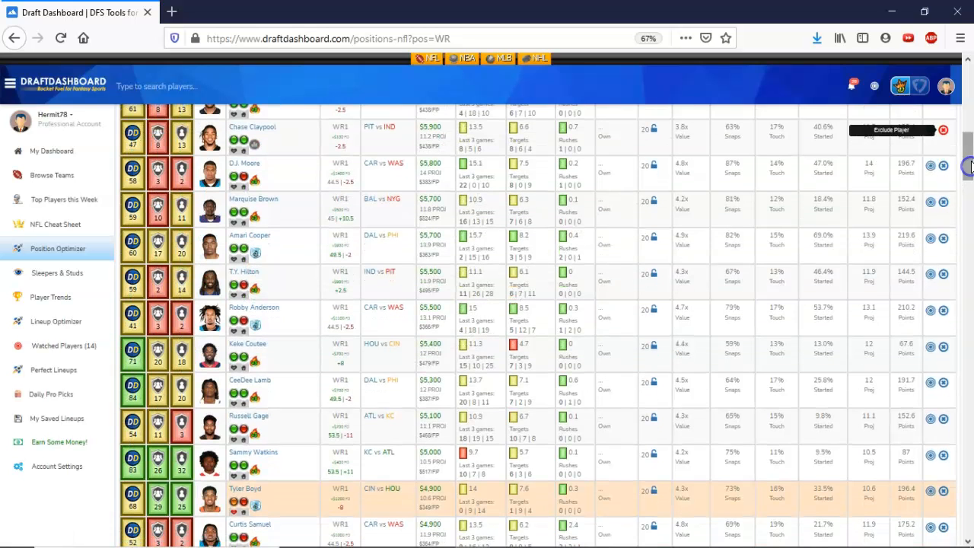
{"action": "left_click", "coordinate": [944, 166]}
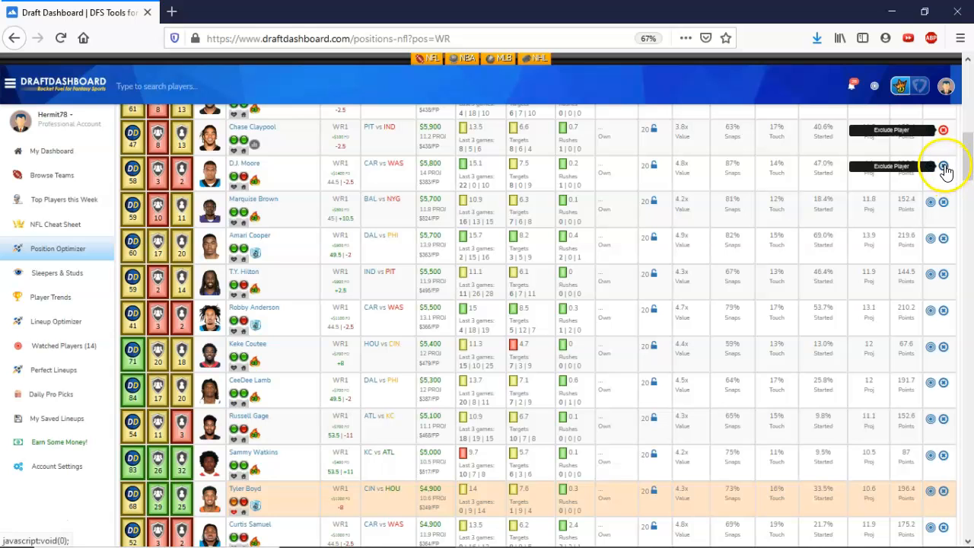
{"action": "scroll", "coordinate": [487, 179], "scroll_direction": "down", "scroll_amount": 1}
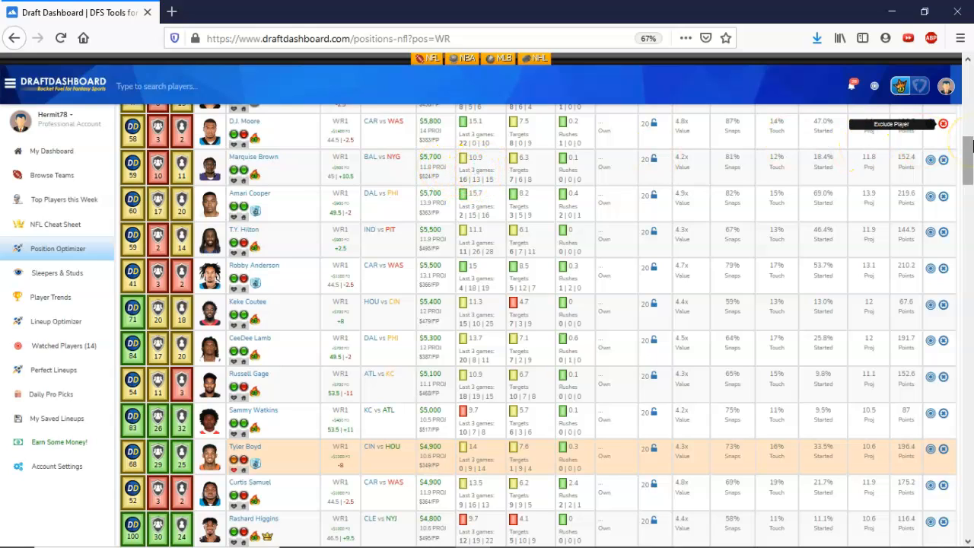
Step: Exclude wide receivers Amari Cooper and Robby Anderson from the pool
{"action": "left_click", "coordinate": [482, 170]}
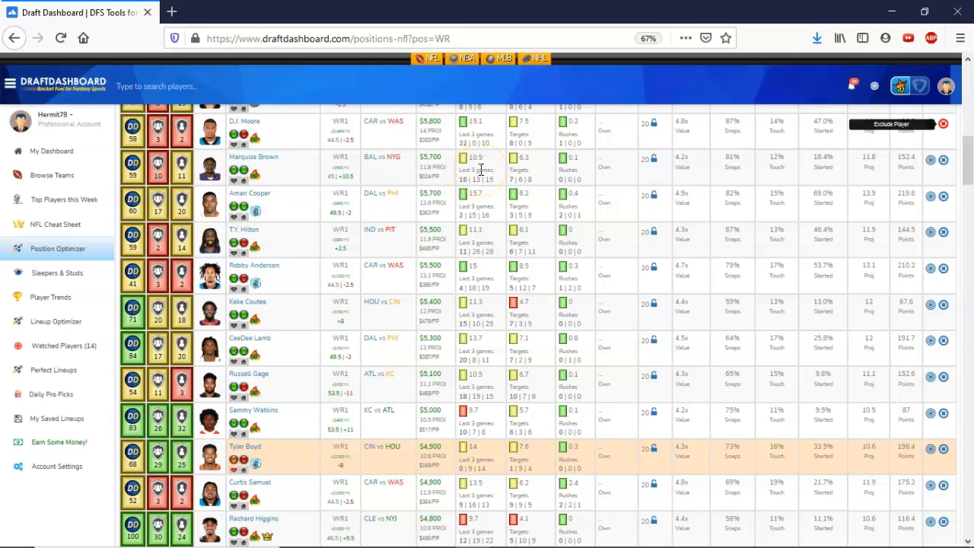
{"action": "left_click_drag", "start_coordinate": [970, 142], "coordinate": [972, 144]}
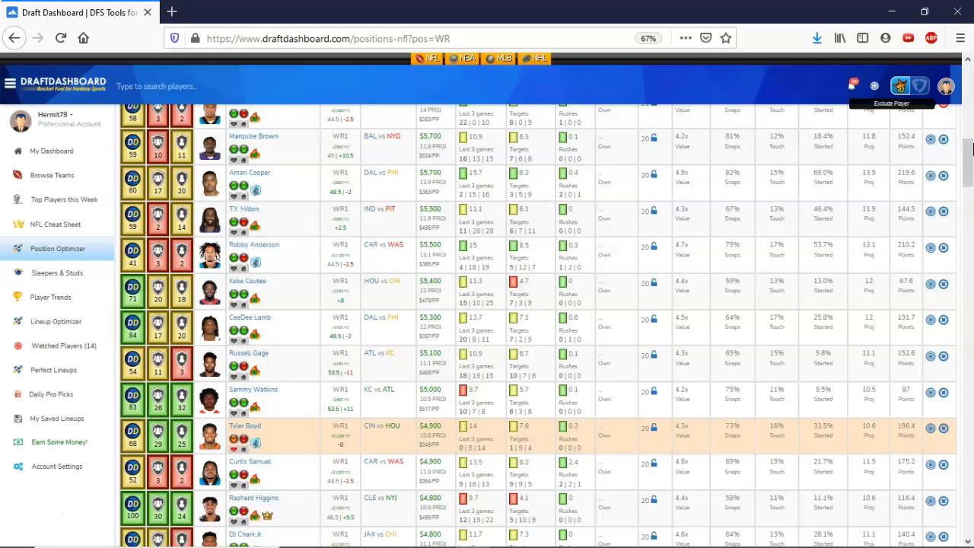
{"action": "left_click", "coordinate": [945, 175]}
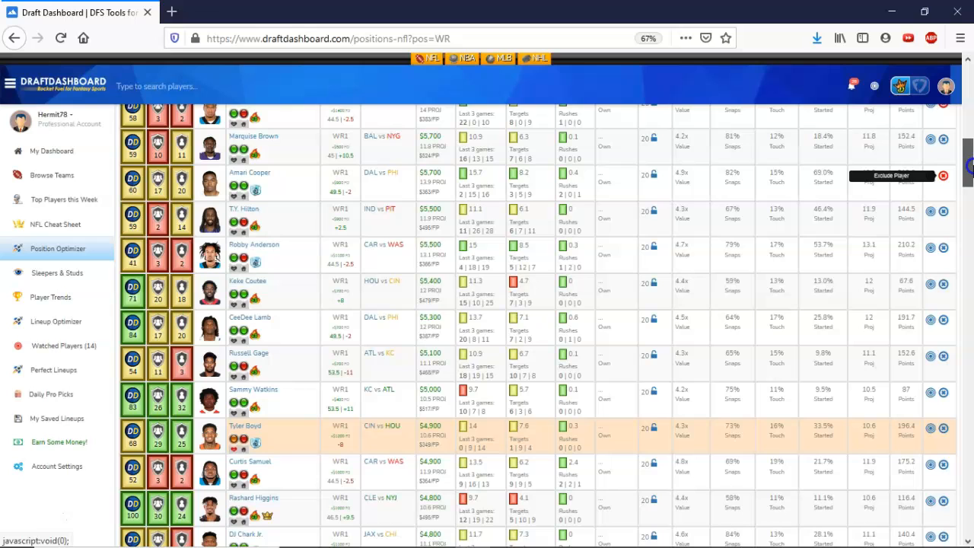
{"action": "scroll", "coordinate": [969, 174], "scroll_direction": "down", "scroll_amount": 1}
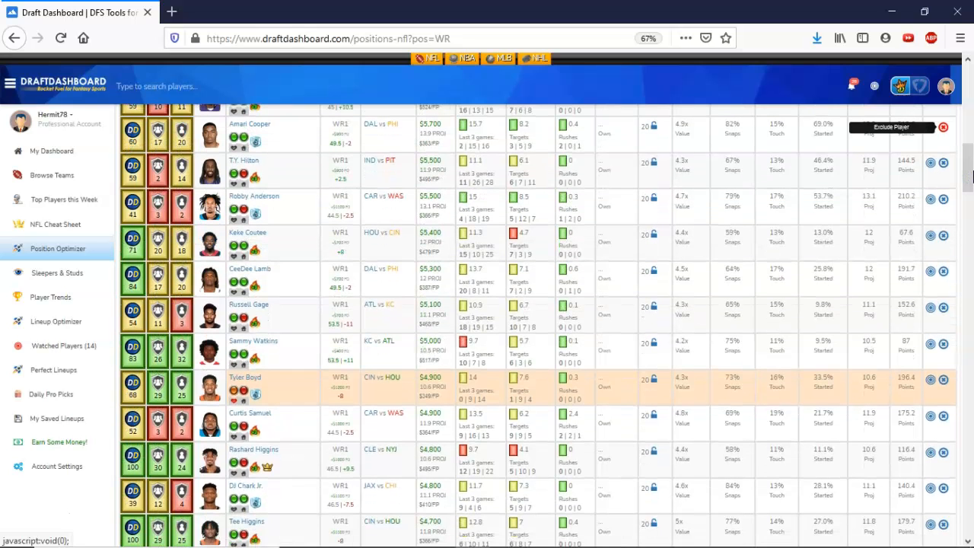
{"action": "scroll", "coordinate": [969, 175], "scroll_direction": "down", "scroll_amount": 1}
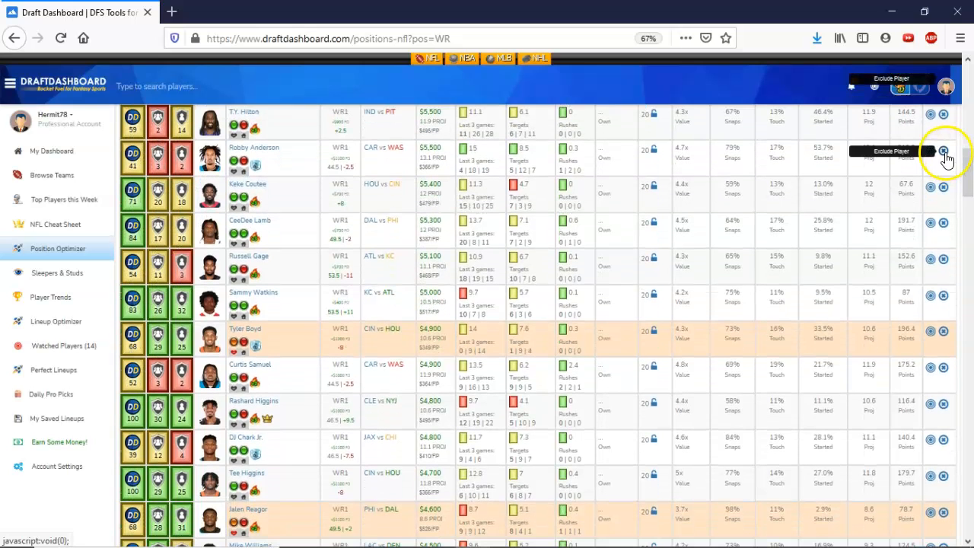
{"action": "left_click", "coordinate": [944, 153]}
{"action": "left_click", "coordinate": [971, 181]}
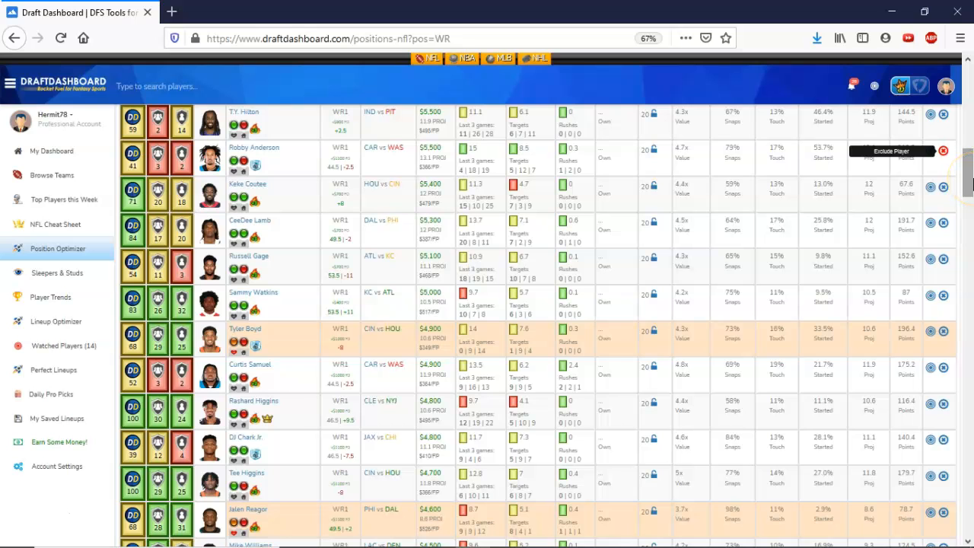
Step: Exclude wide receivers Sammy Watkins, Tyler Boyd and DJ Chark Jr. from the pool
{"action": "scroll", "coordinate": [970, 183], "scroll_direction": "down", "scroll_amount": 1}
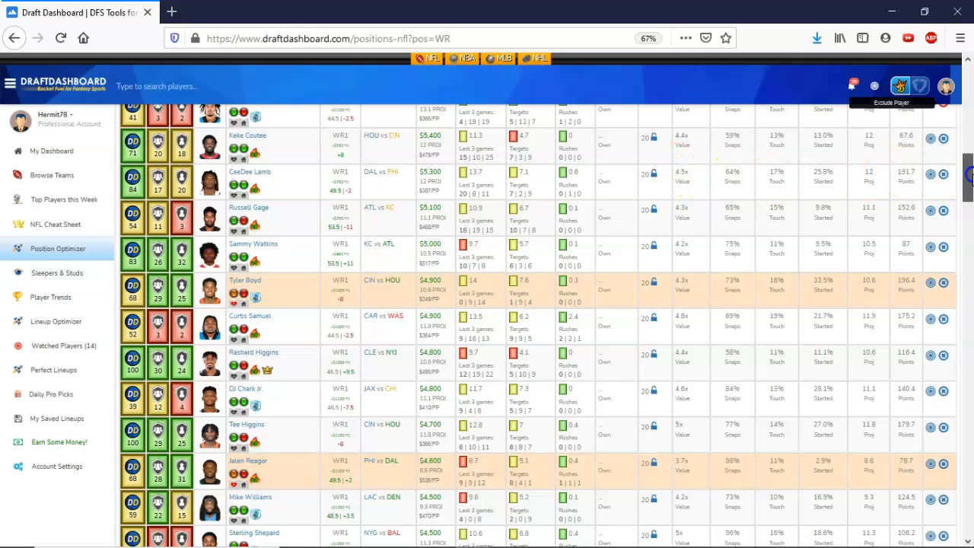
{"action": "left_click_drag", "start_coordinate": [972, 176], "coordinate": [972, 177]}
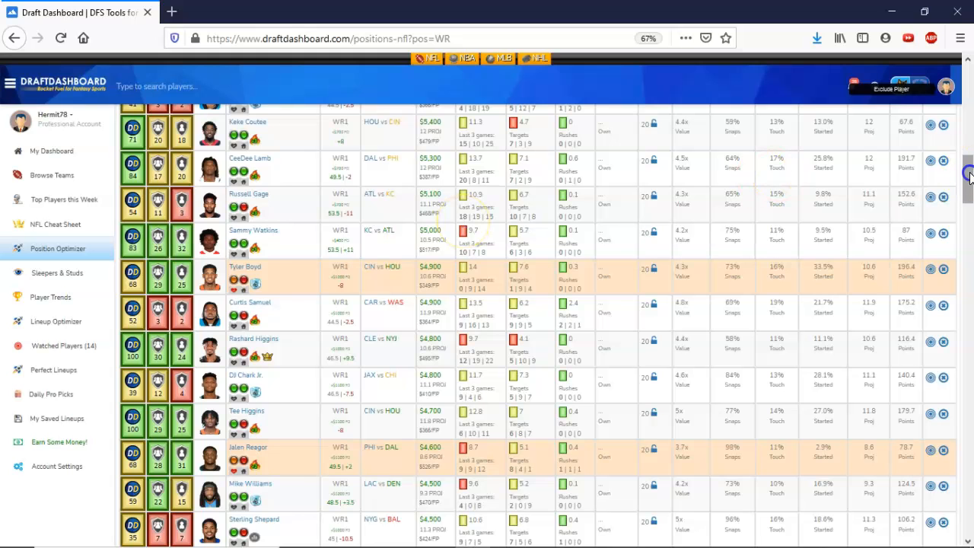
{"action": "mouse_move", "coordinate": [970, 175]}
{"action": "left_mouse_down"}
{"action": "mouse_move", "coordinate": [969, 153]}
{"action": "mouse_move", "coordinate": [969, 181]}
{"action": "left_mouse_up"}
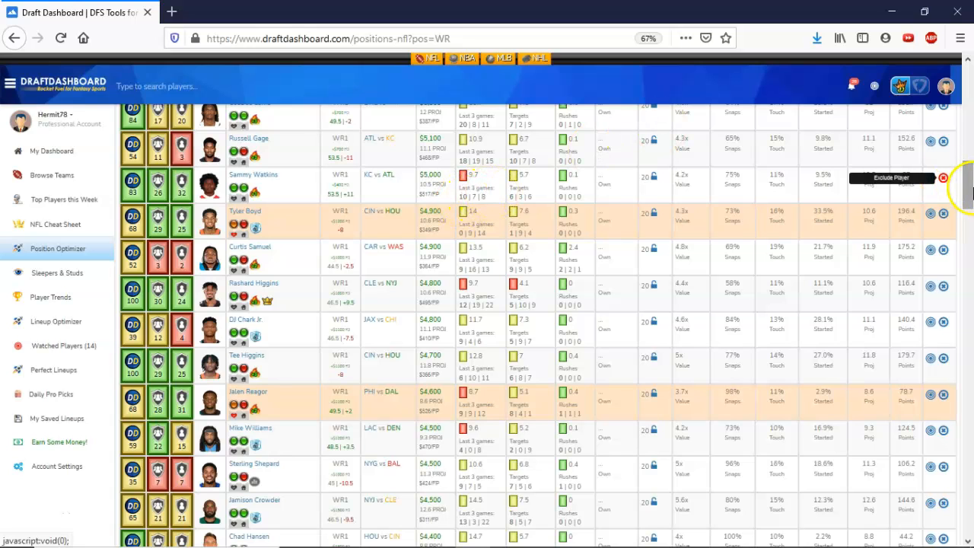
{"action": "left_click_drag", "start_coordinate": [965, 191], "coordinate": [968, 199]}
{"action": "left_click", "coordinate": [947, 166]}
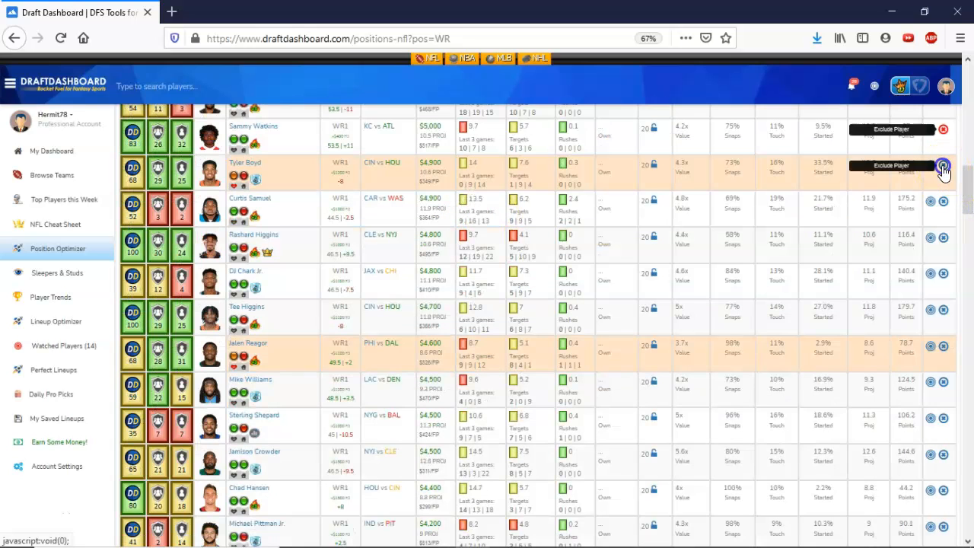
{"action": "left_click_drag", "start_coordinate": [967, 185], "coordinate": [967, 191]}
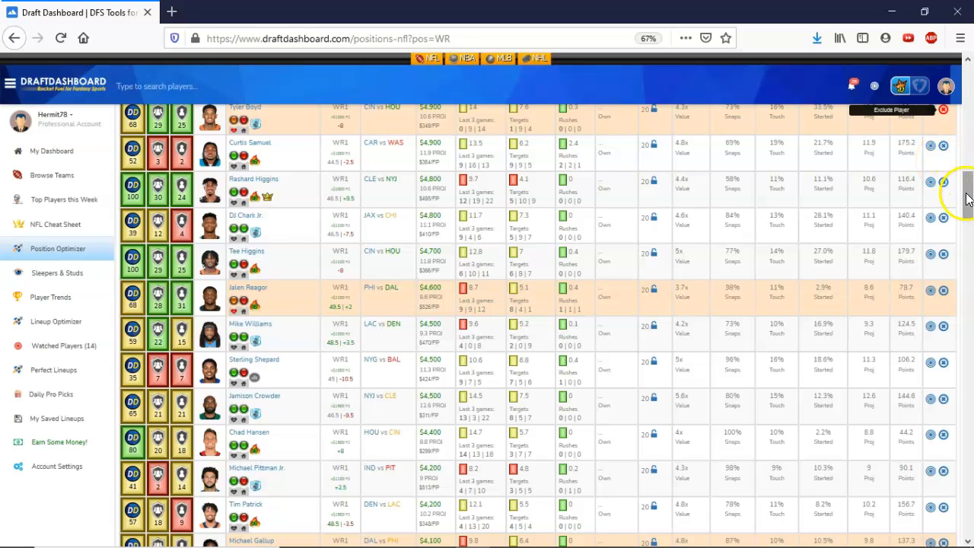
{"action": "scroll", "coordinate": [969, 197], "scroll_direction": "down", "scroll_amount": 1}
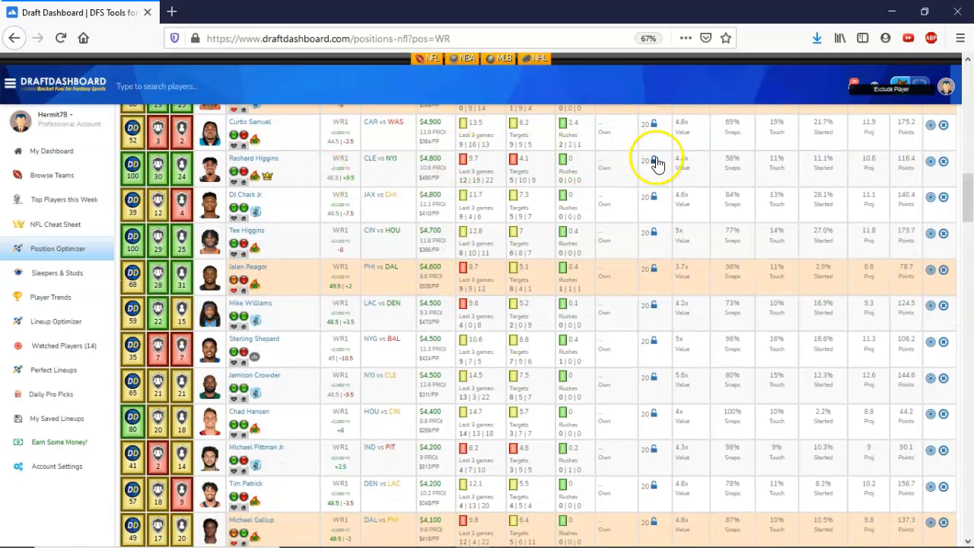
{"action": "scroll", "coordinate": [968, 196], "scroll_direction": "down", "scroll_amount": 1}
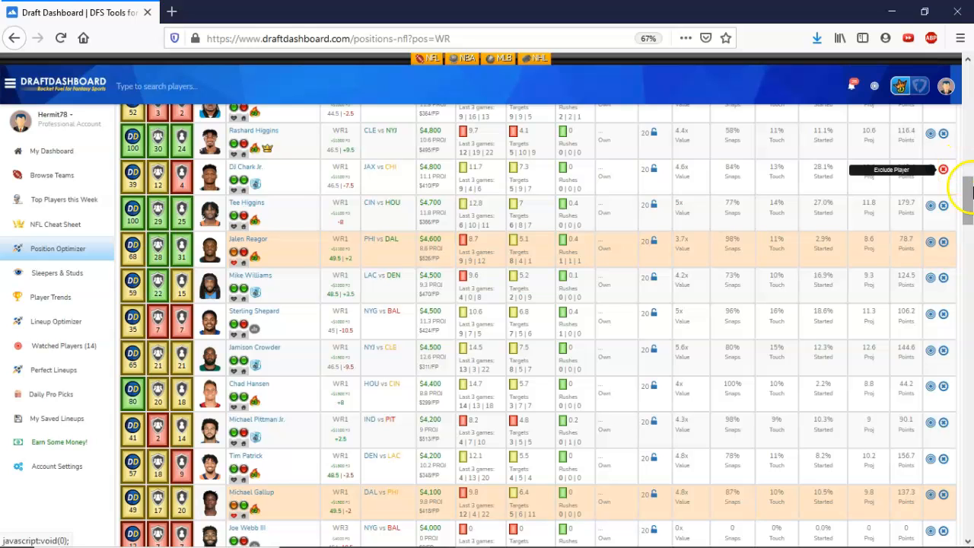
{"action": "scroll", "coordinate": [970, 187], "scroll_direction": "down", "scroll_amount": 1}
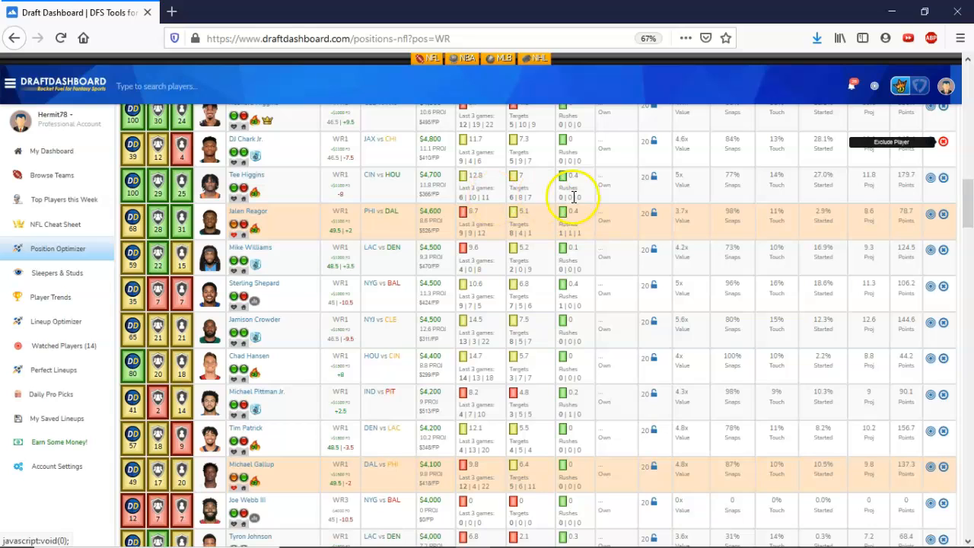
Step: Exclude wide receivers Mike Williams, Sterling Shepard, Jamison Crowder and Michael Pittman Jr., and mark Chad Hansen as a watched player
{"action": "left_click", "coordinate": [970, 203]}
{"action": "left_click_drag", "start_coordinate": [970, 204], "coordinate": [969, 215]}
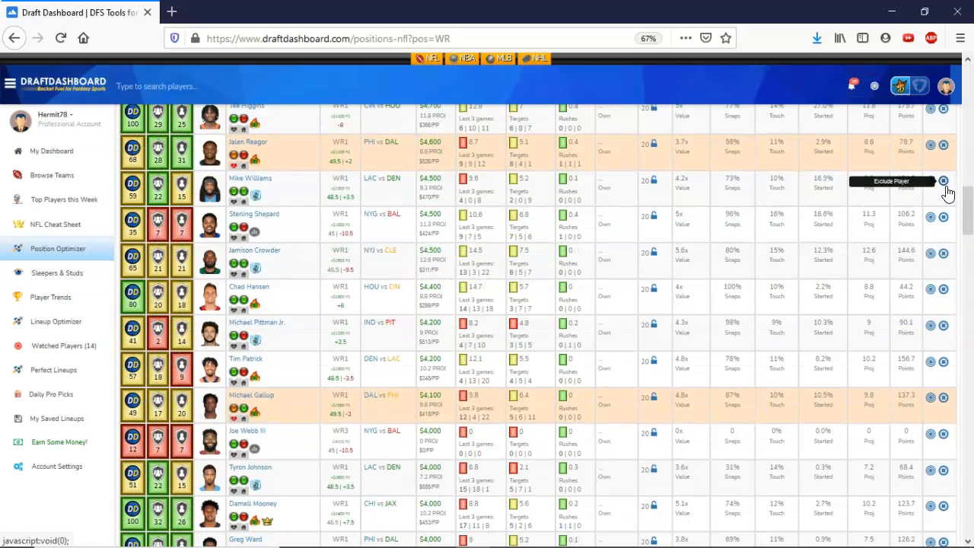
{"action": "scroll", "coordinate": [948, 197], "scroll_direction": "down", "scroll_amount": 2}
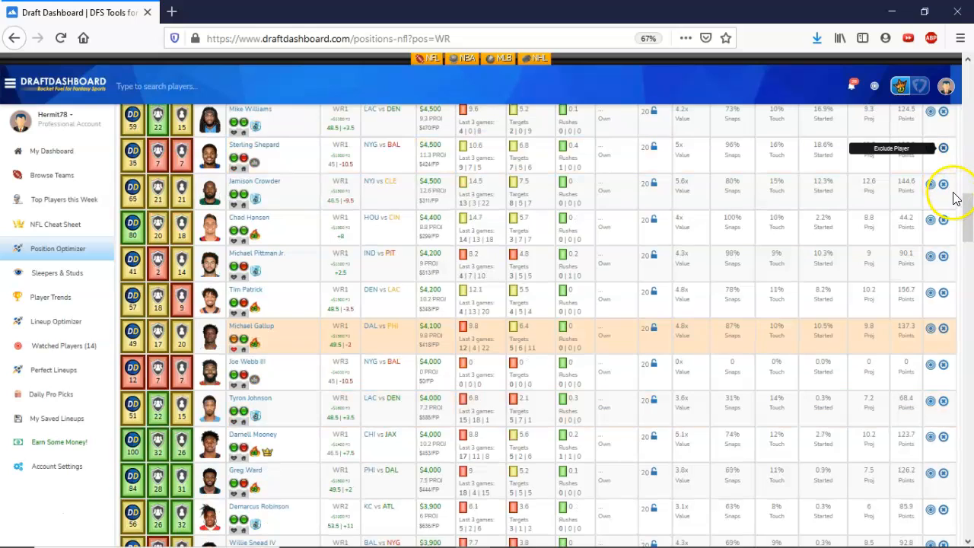
{"action": "left_click", "coordinate": [945, 186]}
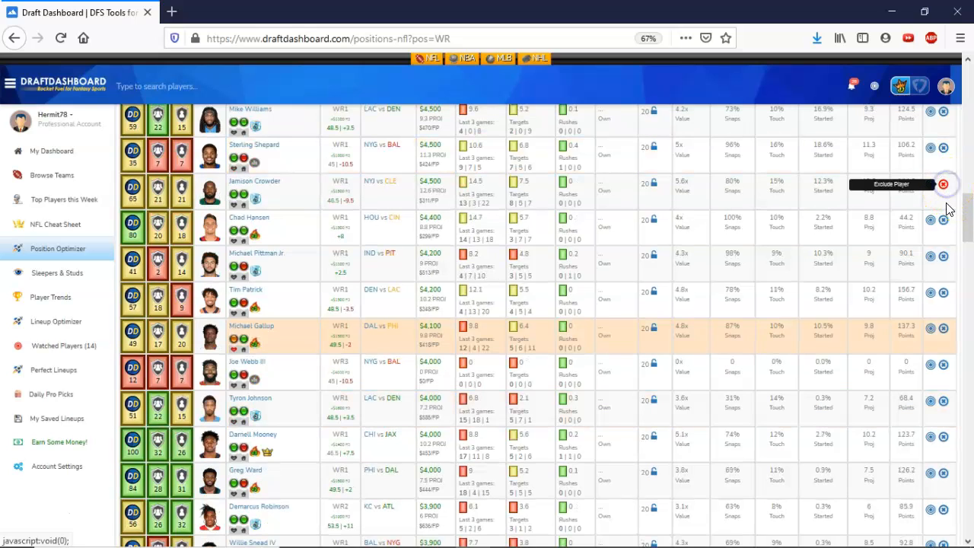
{"action": "left_click", "coordinate": [931, 221]}
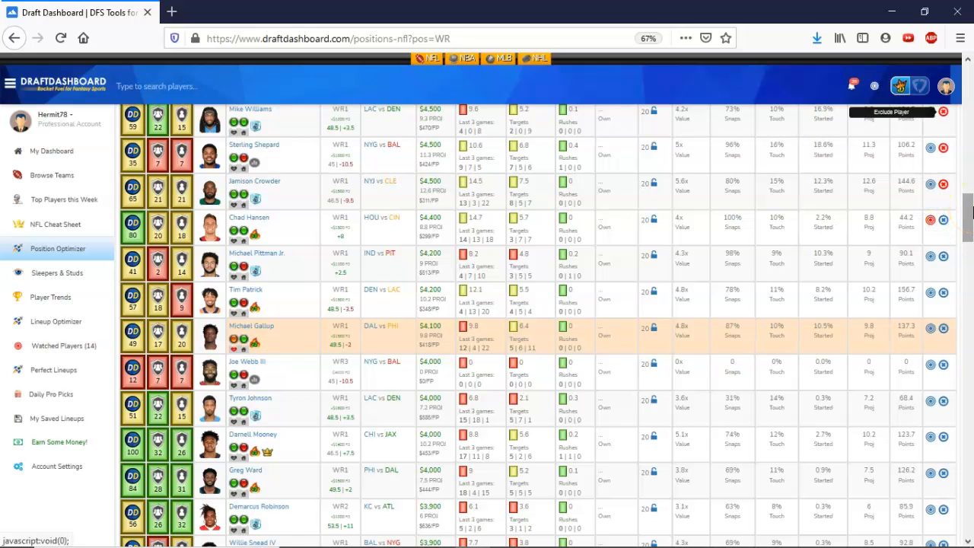
{"action": "left_click", "coordinate": [944, 256]}
Step: Exclude wide receiver Joe Webb III and mark Tyron Johnson, Darnell Mooney and Greg Ward as watched players
{"action": "scroll", "coordinate": [969, 221], "scroll_direction": "down", "scroll_amount": 2}
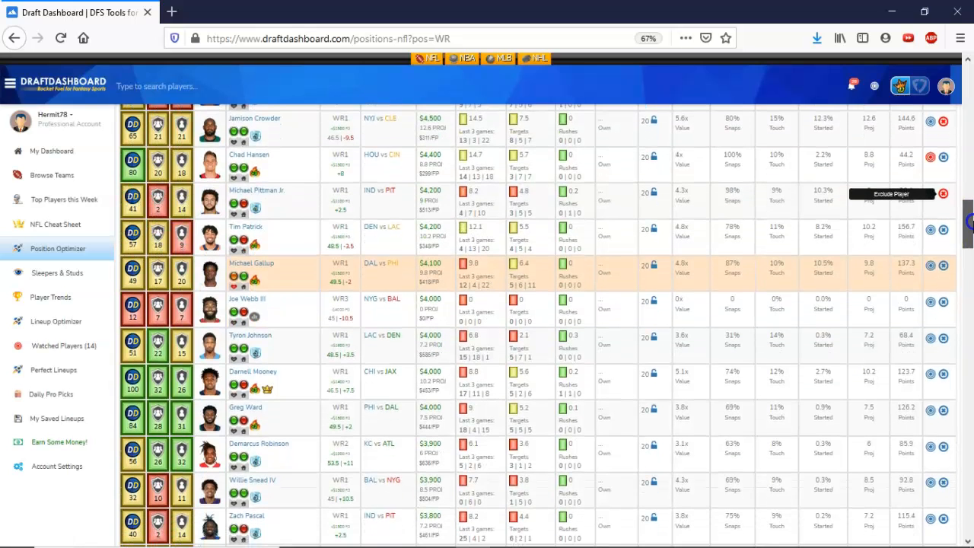
{"action": "scroll", "coordinate": [969, 221], "scroll_direction": "down", "scroll_amount": 1}
{"action": "scroll", "coordinate": [970, 225], "scroll_direction": "down", "scroll_amount": 1}
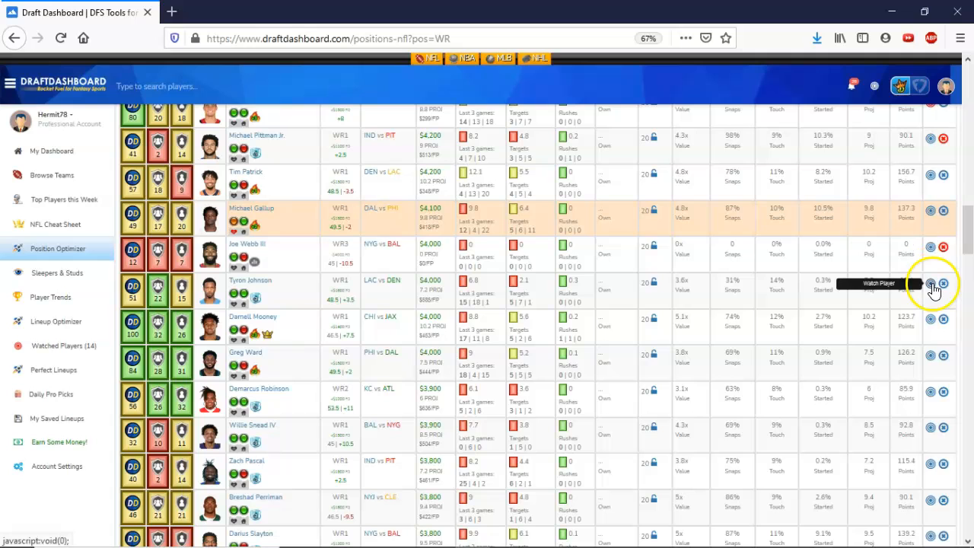
{"action": "scroll", "coordinate": [961, 228], "scroll_direction": "down", "scroll_amount": 3}
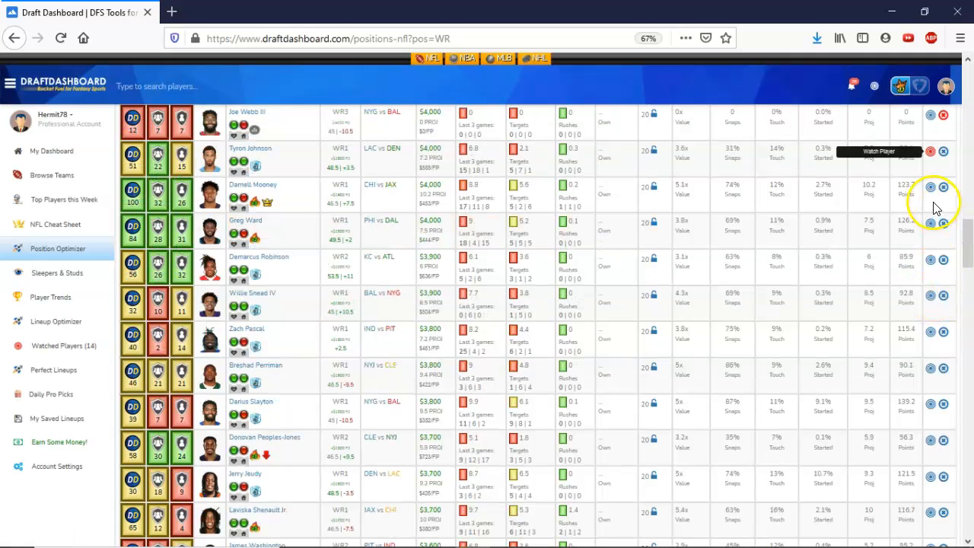
{"action": "left_click", "coordinate": [932, 187]}
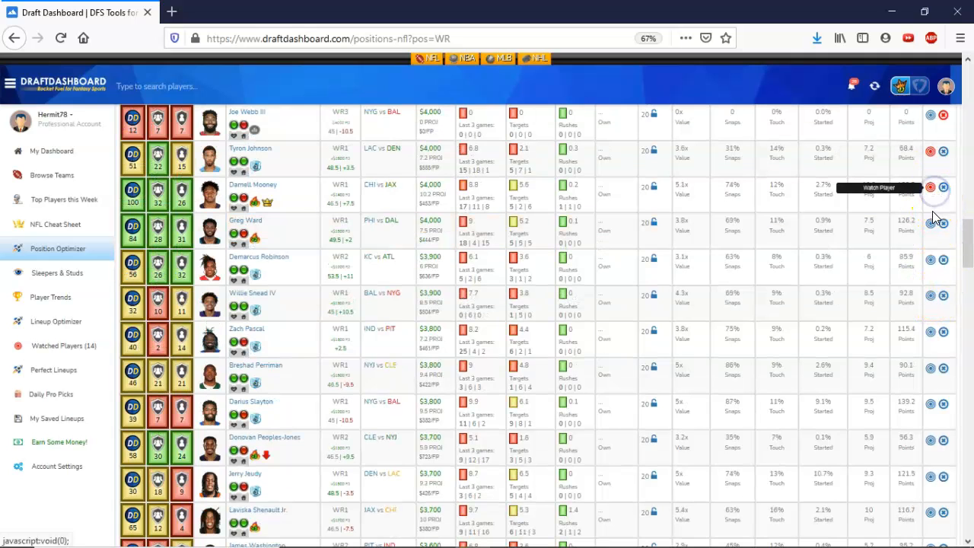
{"action": "left_click", "coordinate": [930, 226]}
Step: Exclude wide receivers Demarcus Robinson, Willie Snead IV, Zach Pascal, Breshad Perriman and Darius Slayton from the pool
{"action": "scroll", "coordinate": [933, 228], "scroll_direction": "down", "scroll_amount": 2}
{"action": "left_click", "coordinate": [943, 171]}
{"action": "left_click", "coordinate": [944, 206]}
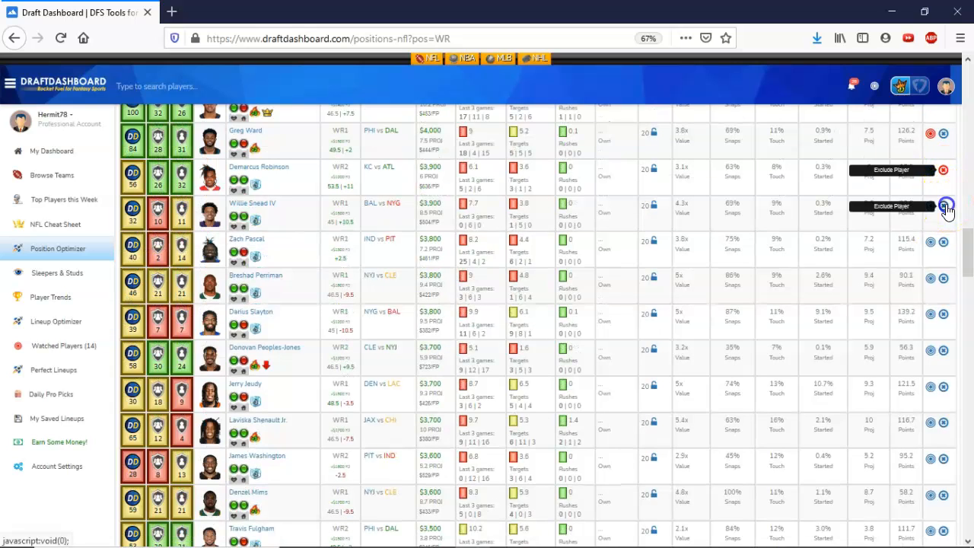
{"action": "left_click", "coordinate": [945, 242]}
{"action": "left_click", "coordinate": [944, 279]}
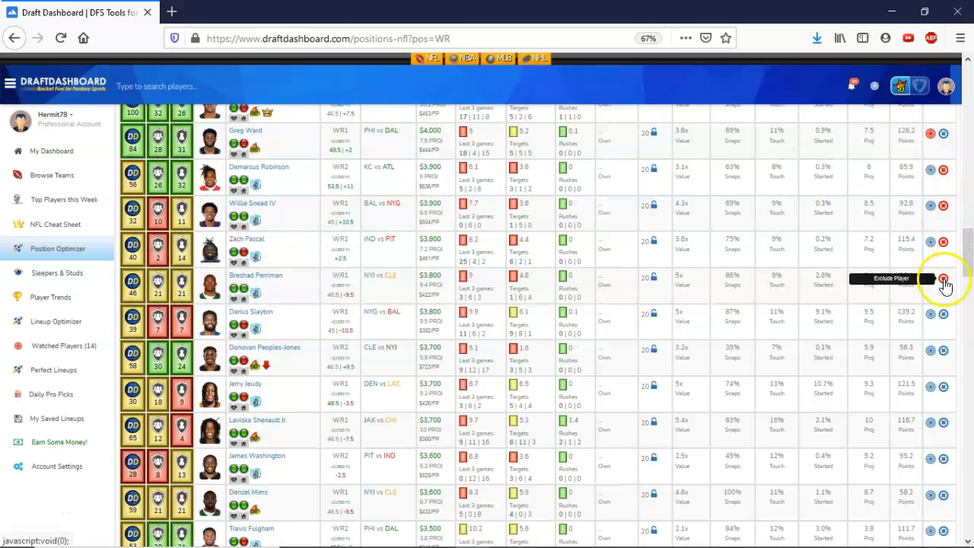
{"action": "left_click", "coordinate": [945, 314]}
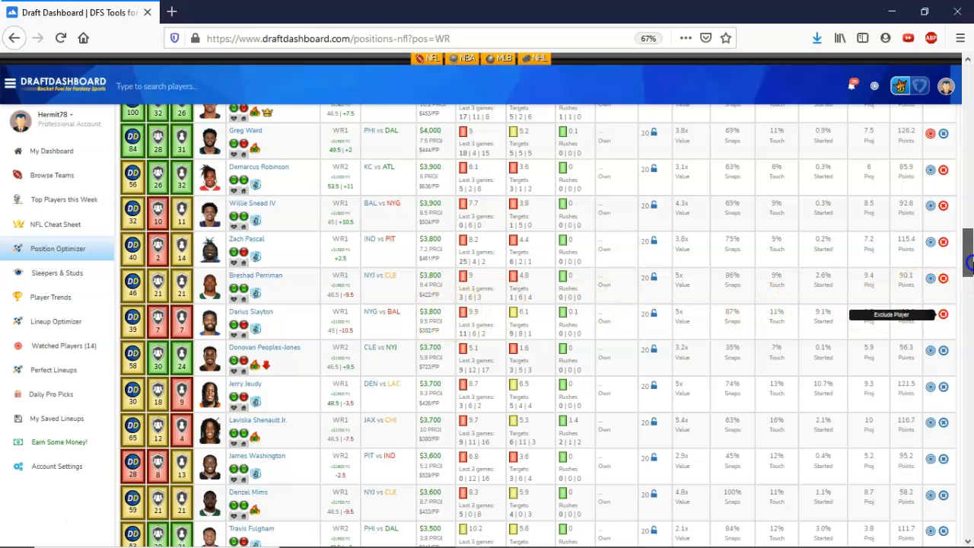
Step: Exclude the remaining low-salary wide receivers from Laviska Shenault Jr. down the list, and switch to the tight end position
{"action": "left_click_drag", "start_coordinate": [966, 262], "coordinate": [968, 273]}
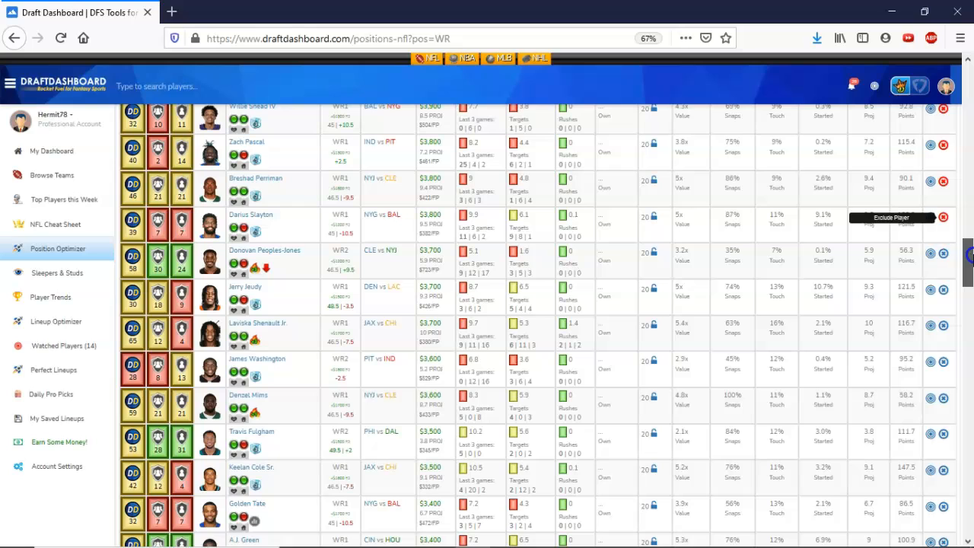
{"action": "scroll", "coordinate": [943, 312], "scroll_direction": "down", "scroll_amount": 5}
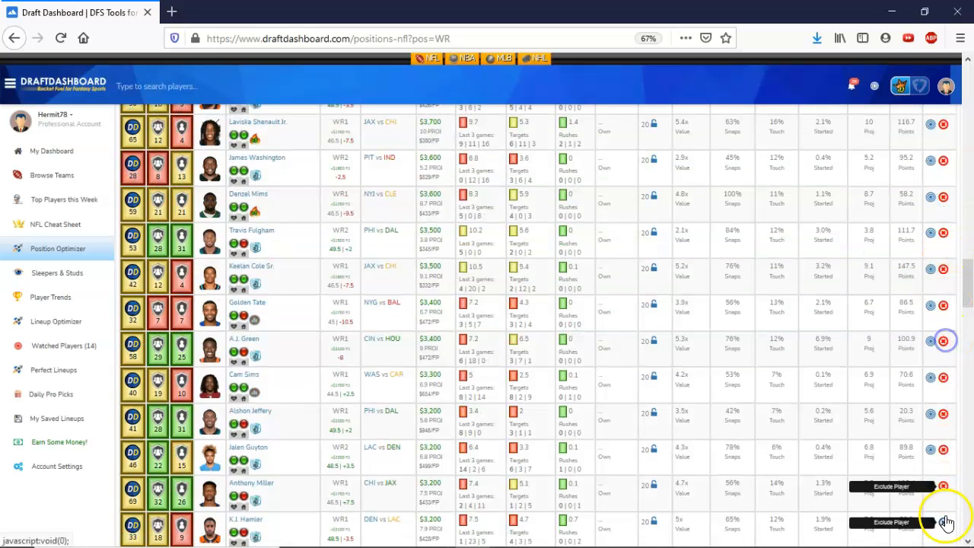
{"action": "scroll", "coordinate": [948, 280], "scroll_direction": "down", "scroll_amount": 5}
{"action": "scroll", "coordinate": [940, 245], "scroll_direction": "down", "scroll_amount": 5}
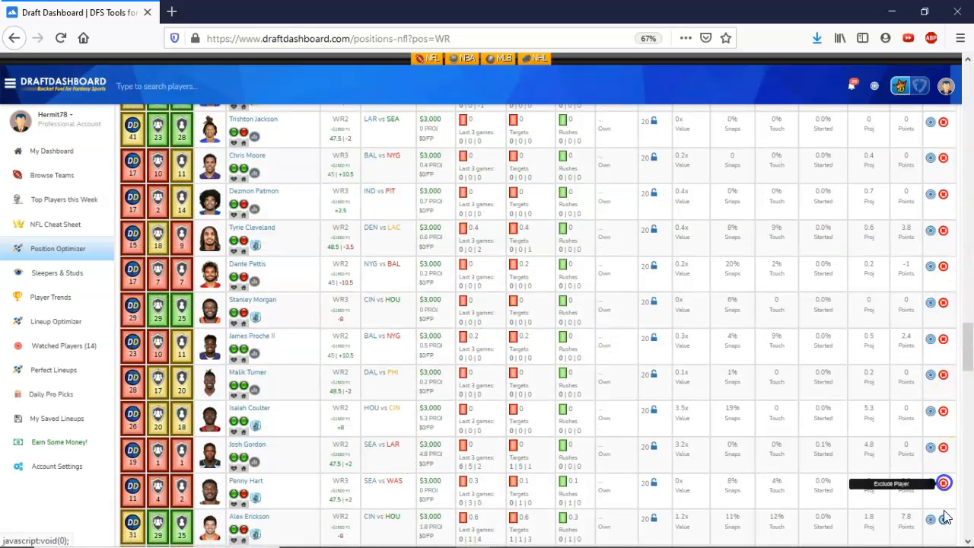
{"action": "scroll", "coordinate": [946, 293], "scroll_direction": "down", "scroll_amount": 5}
{"action": "scroll", "coordinate": [947, 259], "scroll_direction": "down", "scroll_amount": 5}
{"action": "scroll", "coordinate": [946, 297], "scroll_direction": "down", "scroll_amount": 5}
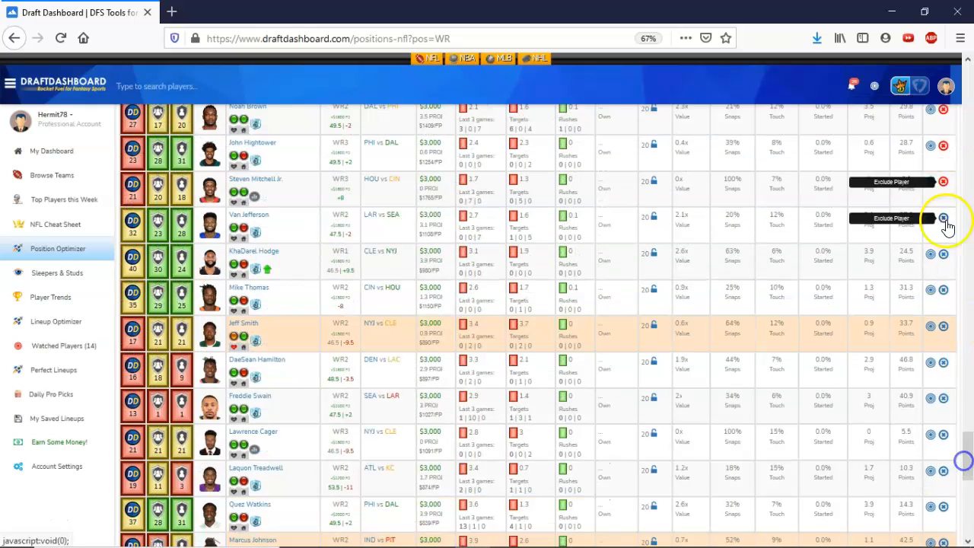
{"action": "scroll", "coordinate": [946, 456], "scroll_direction": "down", "scroll_amount": 5}
{"action": "scroll", "coordinate": [946, 289], "scroll_direction": "down", "scroll_amount": 5}
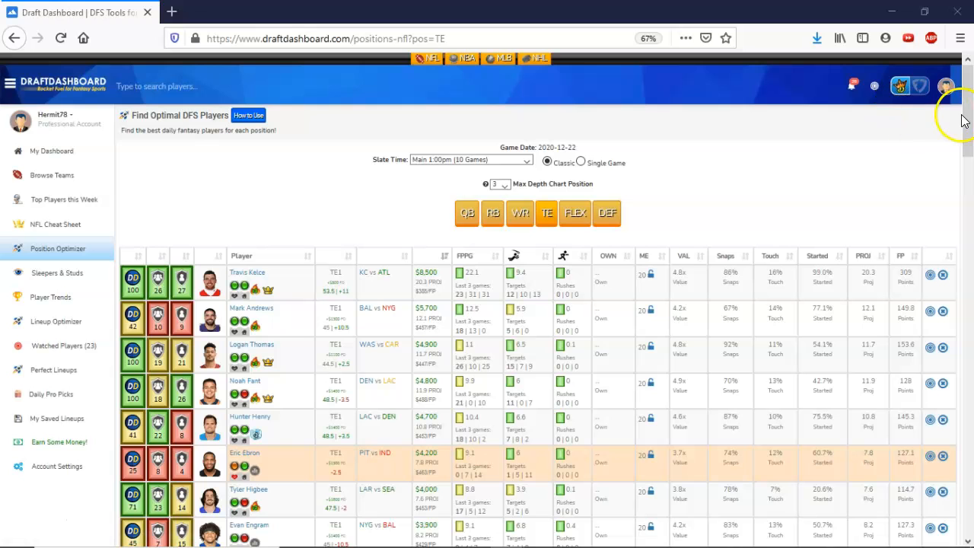
Step: Mark tight ends Travis Kelce, Mark Andrews and Logan Thomas as watched players
{"action": "left_click_drag", "start_coordinate": [966, 119], "coordinate": [967, 142]}
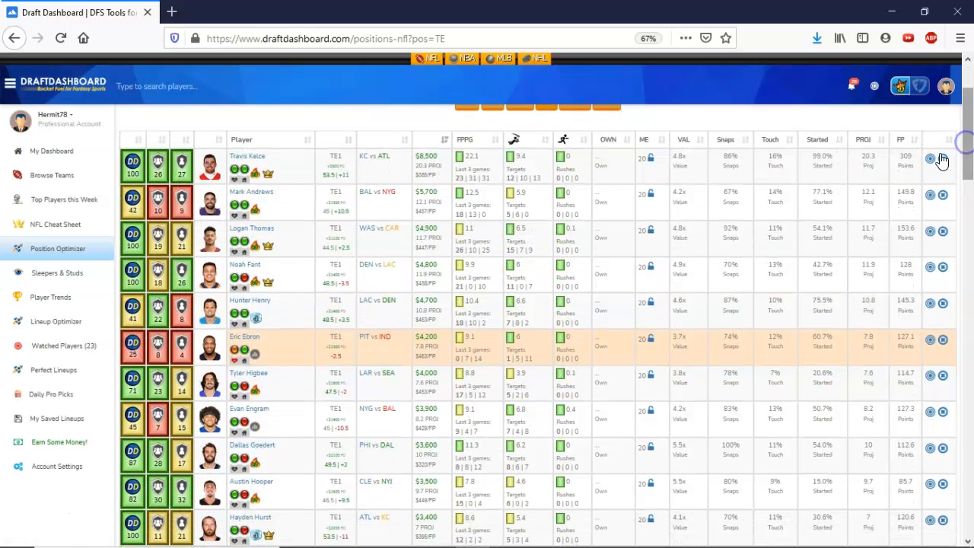
{"action": "left_click", "coordinate": [932, 161]}
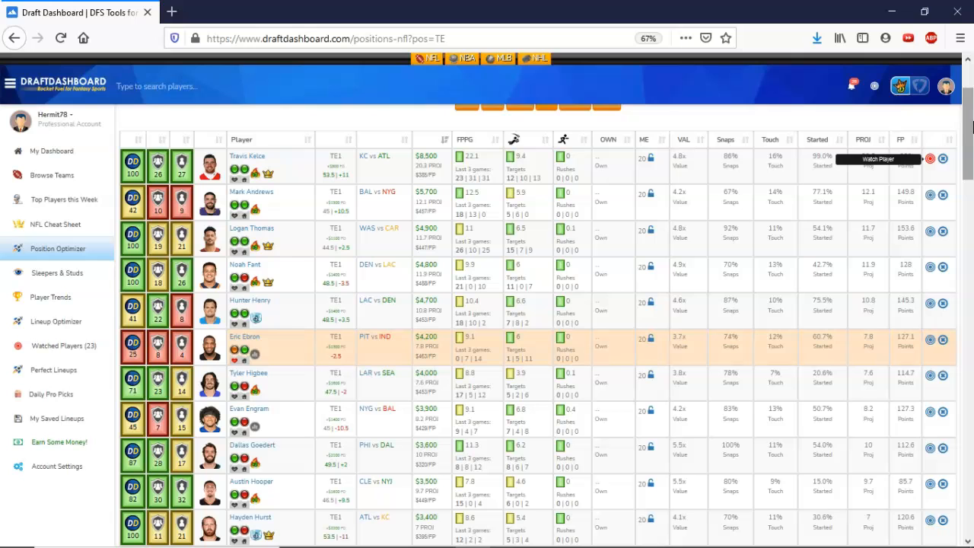
{"action": "scroll", "coordinate": [970, 126], "scroll_direction": "down", "scroll_amount": 1}
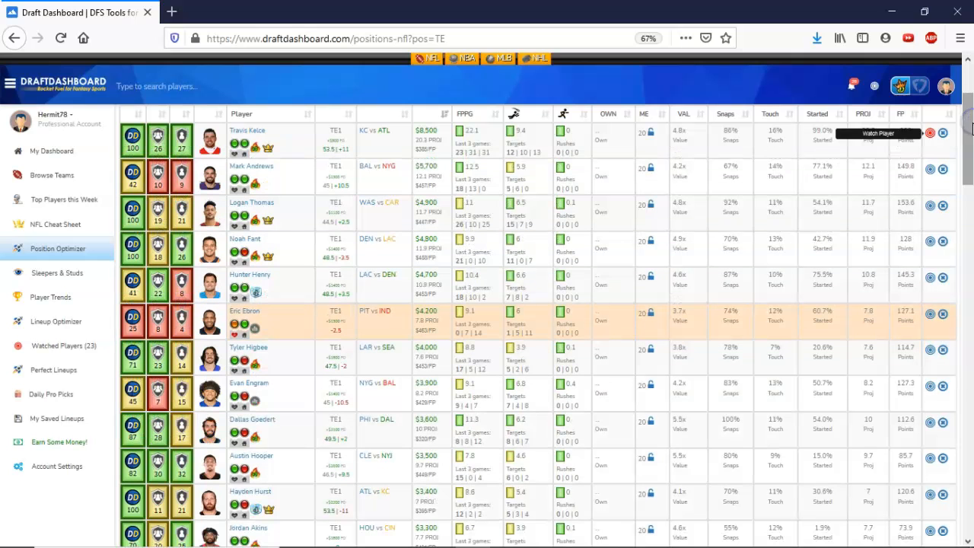
{"action": "left_click", "coordinate": [932, 171]}
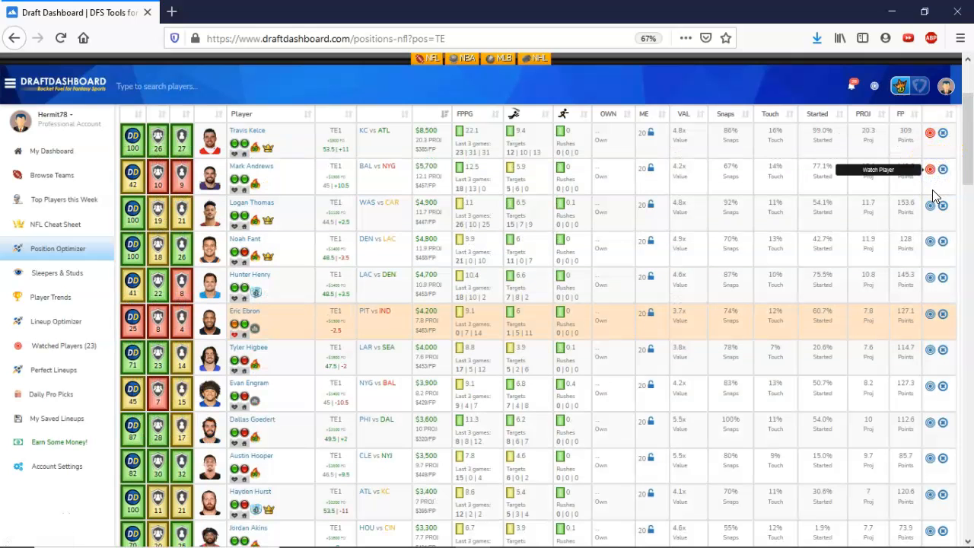
{"action": "left_click", "coordinate": [932, 207]}
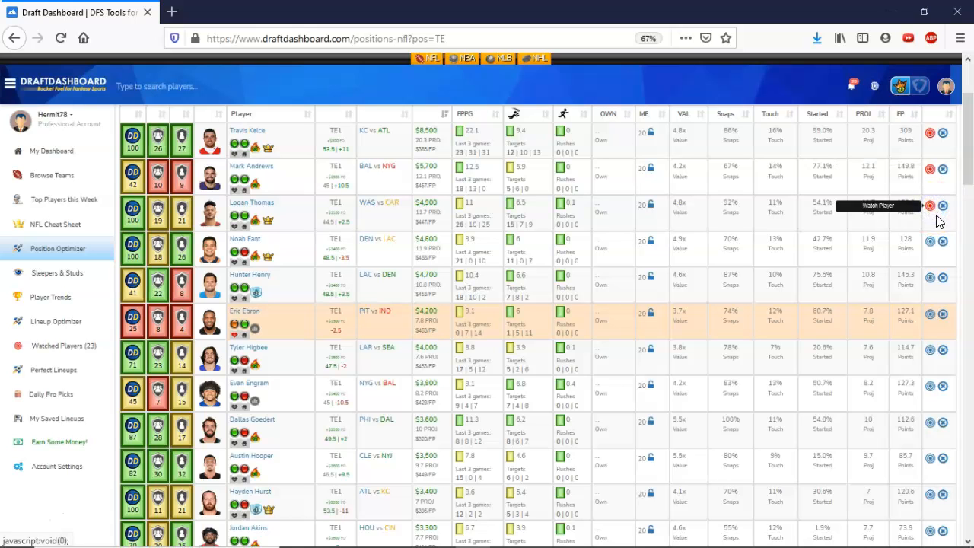
Step: Exclude tight ends Eric Ebron and Hayden Hurst, and mark Austin Hooper as a watched player
{"action": "left_click_drag", "start_coordinate": [970, 173], "coordinate": [971, 189]}
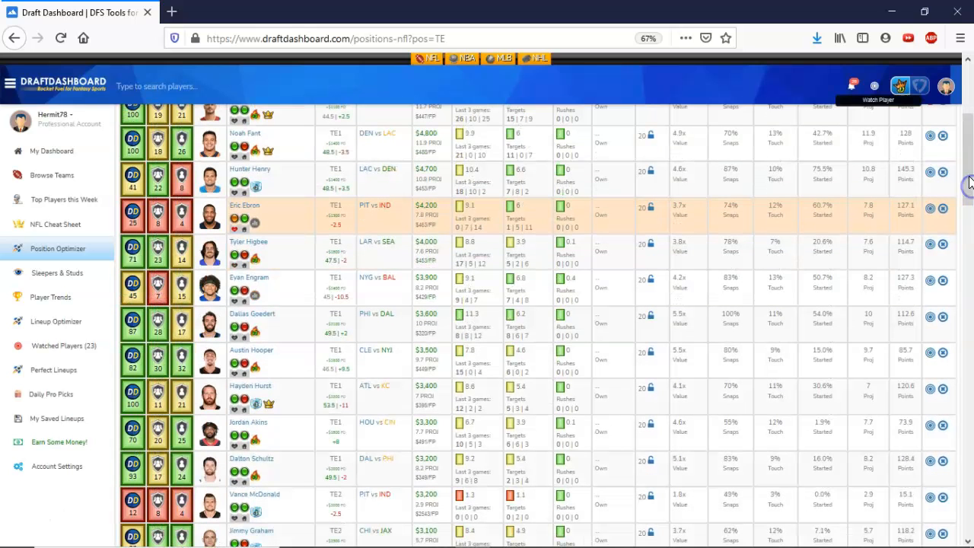
{"action": "scroll", "coordinate": [943, 213], "scroll_direction": "down", "scroll_amount": 1}
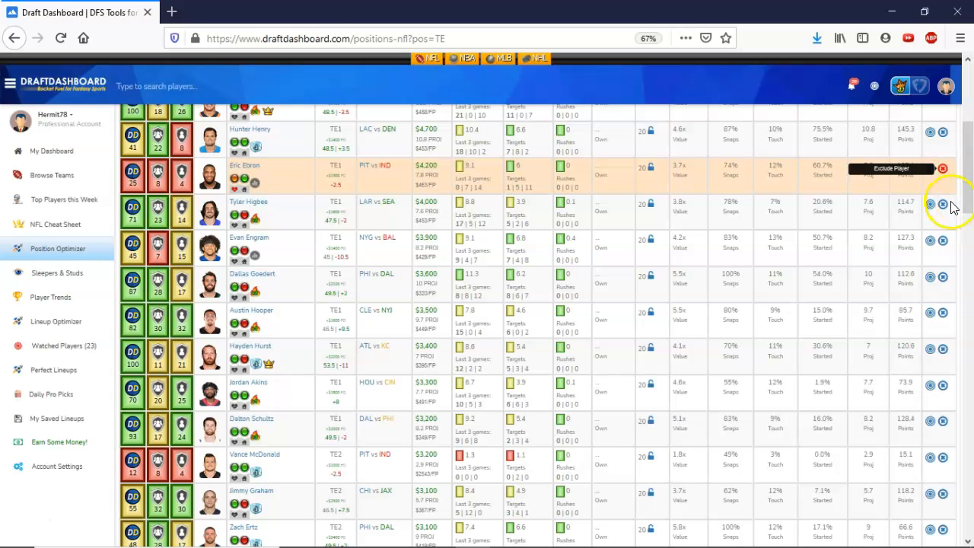
{"action": "left_click_drag", "start_coordinate": [968, 188], "coordinate": [967, 208]}
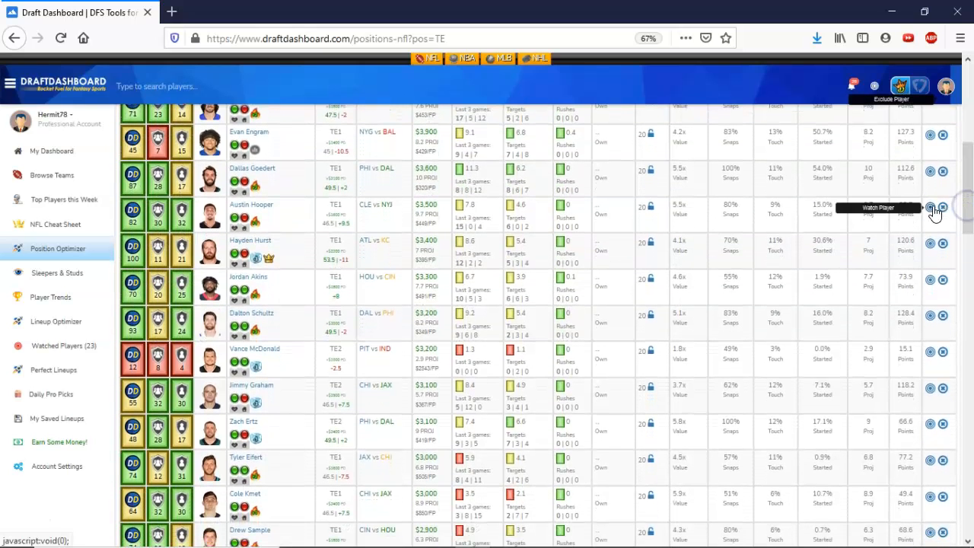
{"action": "left_click", "coordinate": [933, 209]}
{"action": "left_click_drag", "start_coordinate": [968, 209], "coordinate": [970, 215]}
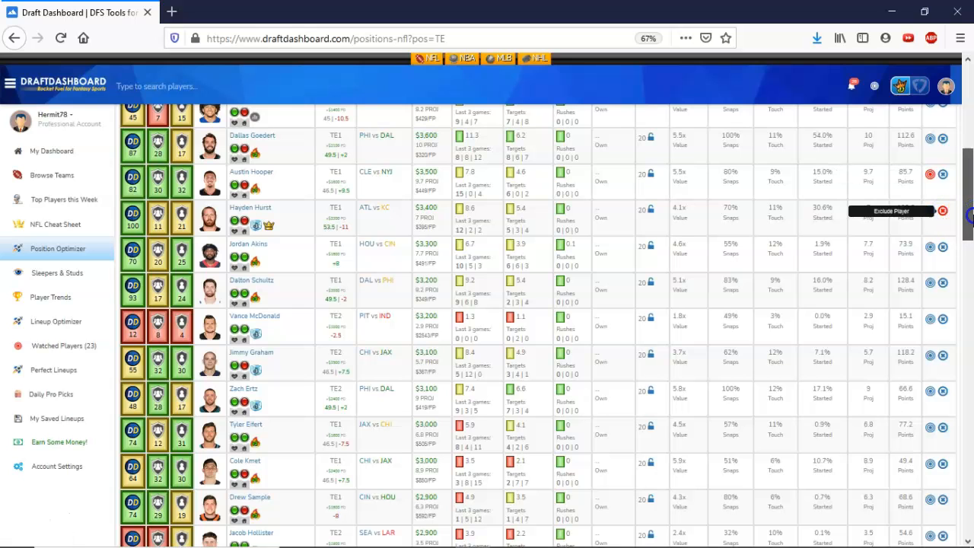
Step: Exclude the tight ends from Jordan Akins down to Drew Sample from the pool
{"action": "scroll", "coordinate": [949, 236], "scroll_direction": "down", "scroll_amount": 1}
{"action": "left_click", "coordinate": [944, 225]}
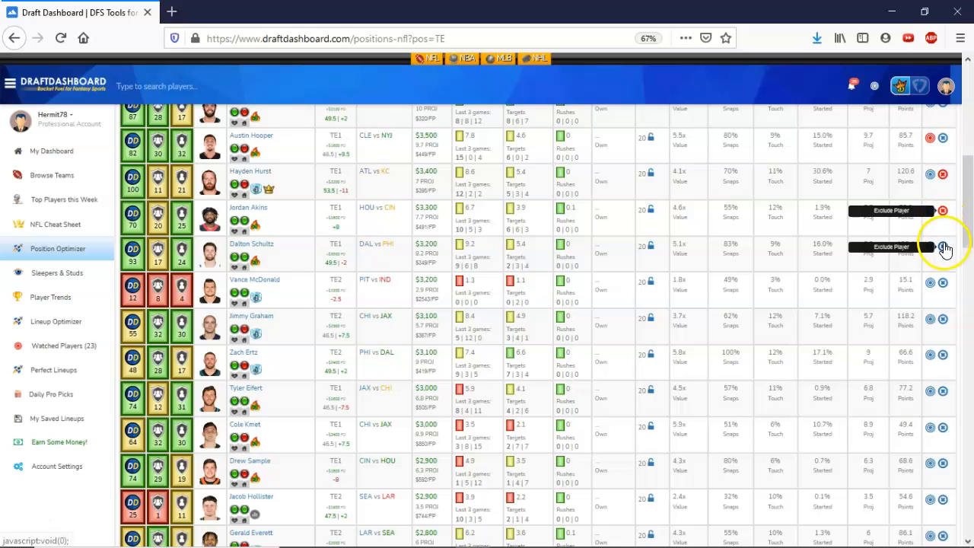
{"action": "left_click", "coordinate": [945, 247]}
{"action": "left_click", "coordinate": [945, 230]}
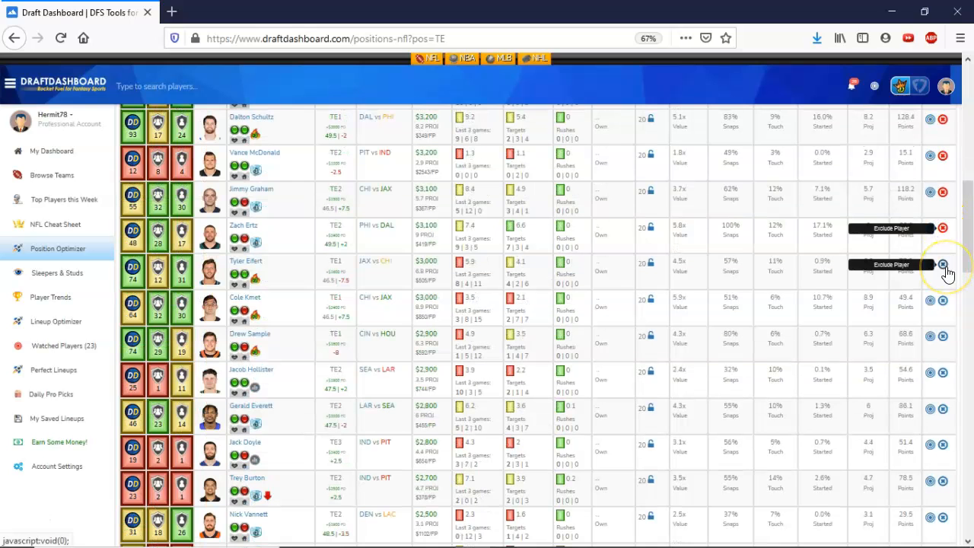
{"action": "left_click", "coordinate": [944, 265]}
{"action": "left_click", "coordinate": [943, 300]}
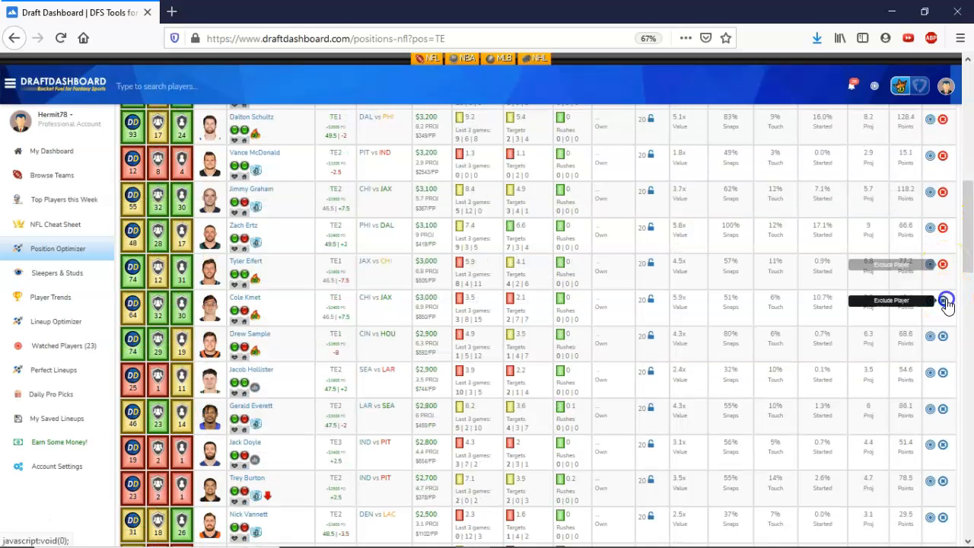
{"action": "left_click", "coordinate": [945, 339]}
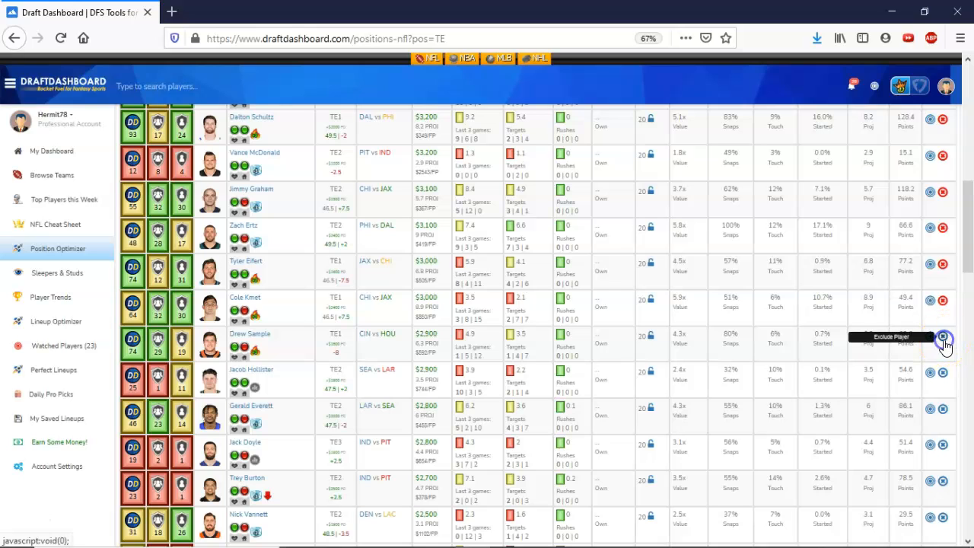
Step: Exclude the next tight ends down the list, including Gerald Everett, Jack Doyle, Trey Burton and Nick Vannett
{"action": "left_click", "coordinate": [943, 409]}
{"action": "left_click", "coordinate": [944, 445]}
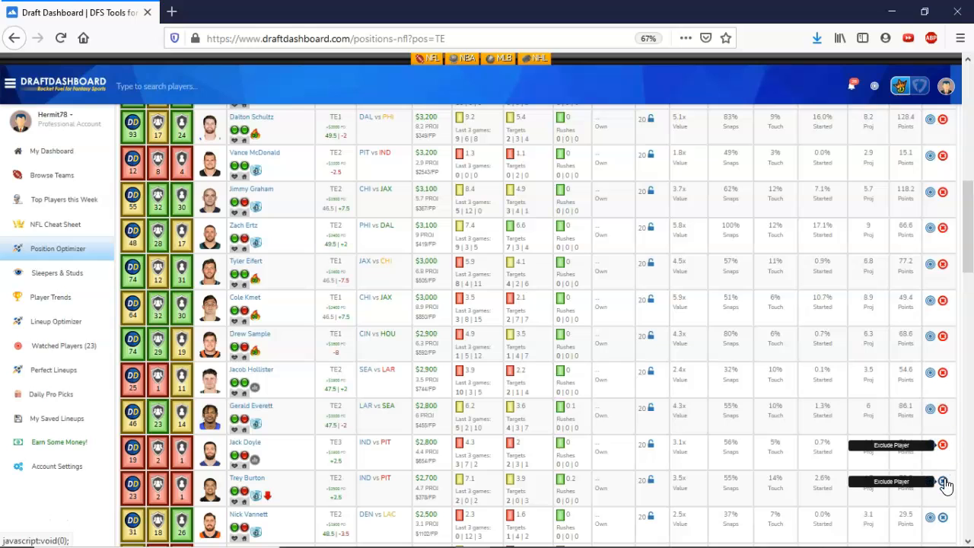
{"action": "left_click", "coordinate": [943, 481]}
{"action": "left_click", "coordinate": [944, 519]}
Step: Exclude the $2,500 tight ends from Mo Alie-Cox down to James O'Shaughnessy
{"action": "left_click_drag", "start_coordinate": [966, 228], "coordinate": [964, 312]}
{"action": "left_click", "coordinate": [942, 165]}
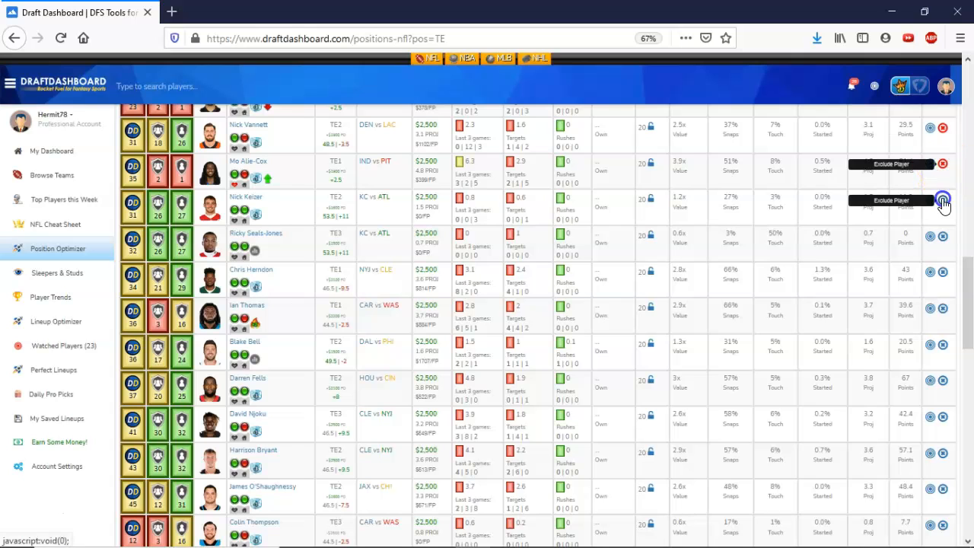
{"action": "left_click", "coordinate": [944, 200]}
{"action": "left_click", "coordinate": [943, 236]}
{"action": "left_click", "coordinate": [944, 273]}
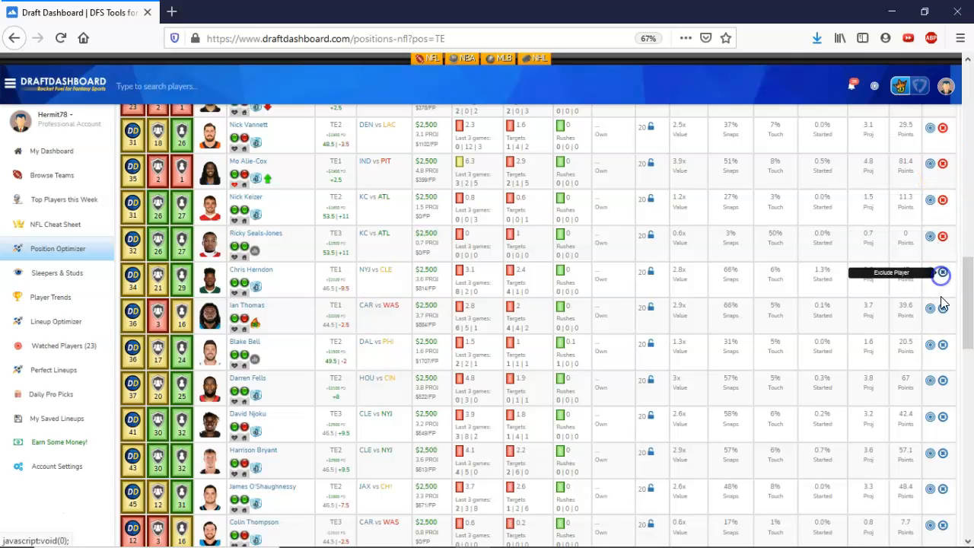
{"action": "left_click", "coordinate": [943, 308]}
{"action": "left_click", "coordinate": [943, 345]}
{"action": "left_click", "coordinate": [943, 380]}
{"action": "left_click", "coordinate": [943, 417]}
{"action": "left_click", "coordinate": [944, 455]}
{"action": "left_click", "coordinate": [943, 490]}
Step: Exclude the remaining tight ends from Colin Thompson to the end of the list, and switch to the defense position
{"action": "left_click", "coordinate": [969, 392]}
{"action": "left_click", "coordinate": [943, 151]}
{"action": "left_click", "coordinate": [943, 223]}
{"action": "left_click", "coordinate": [943, 294]}
{"action": "left_click", "coordinate": [943, 368]}
{"action": "left_click", "coordinate": [943, 475]}
{"action": "left_click", "coordinate": [966, 456]}
{"action": "left_click", "coordinate": [943, 181]}
{"action": "left_click", "coordinate": [943, 253]}
{"action": "left_click", "coordinate": [943, 362]}
{"action": "left_click", "coordinate": [944, 433]}
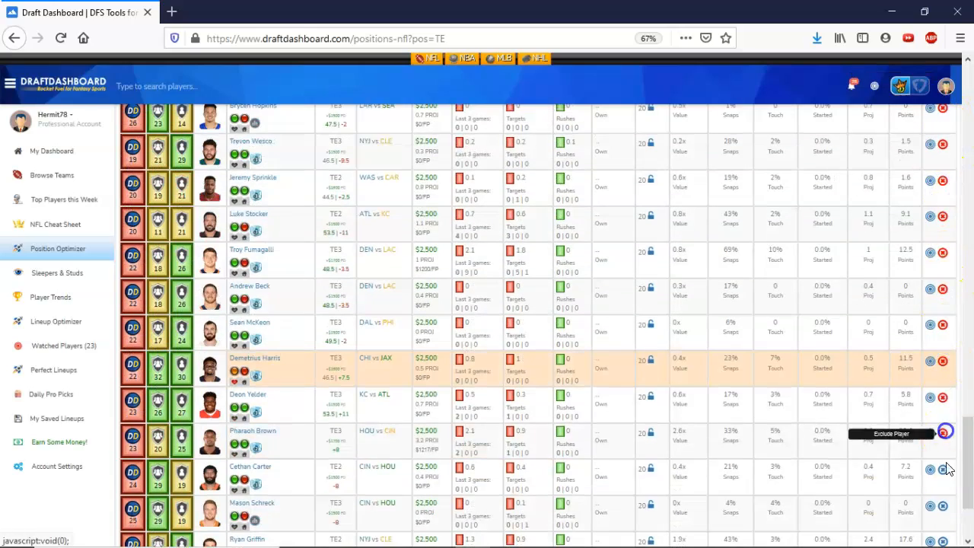
{"action": "left_click", "coordinate": [968, 525]}
{"action": "left_click", "coordinate": [945, 406]}
{"action": "left_click_drag", "start_coordinate": [969, 466], "coordinate": [971, 75]}
{"action": "left_click", "coordinate": [617, 218]}
Step: Exclude the Browns defense and mark the Bears defense as watched
{"action": "scroll", "coordinate": [971, 217], "scroll_direction": "down", "scroll_amount": 1}
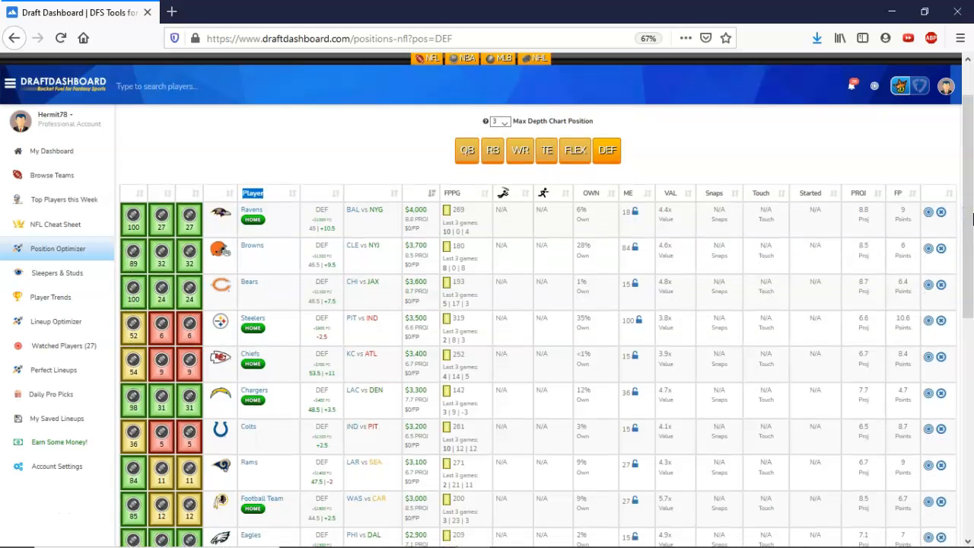
{"action": "scroll", "coordinate": [971, 219], "scroll_direction": "down", "scroll_amount": 1}
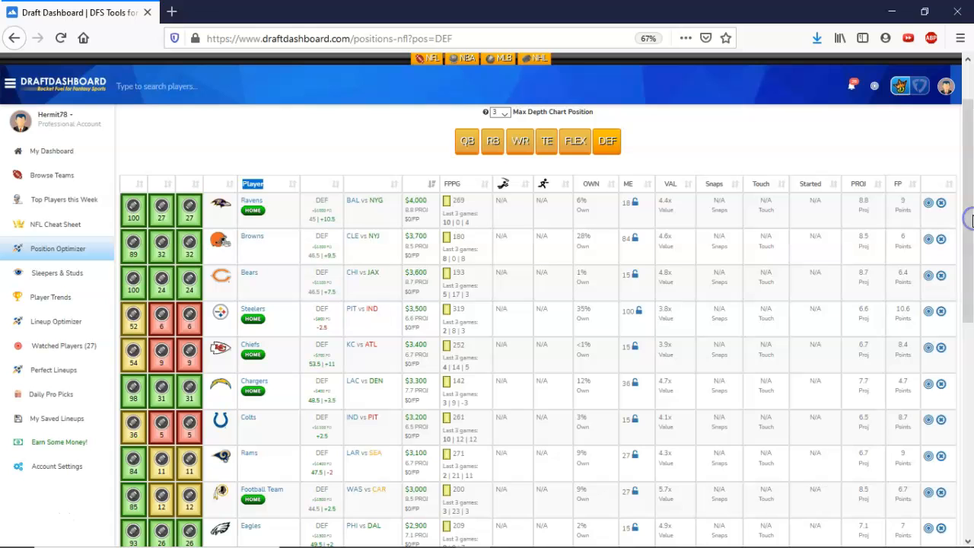
{"action": "left_click", "coordinate": [941, 242]}
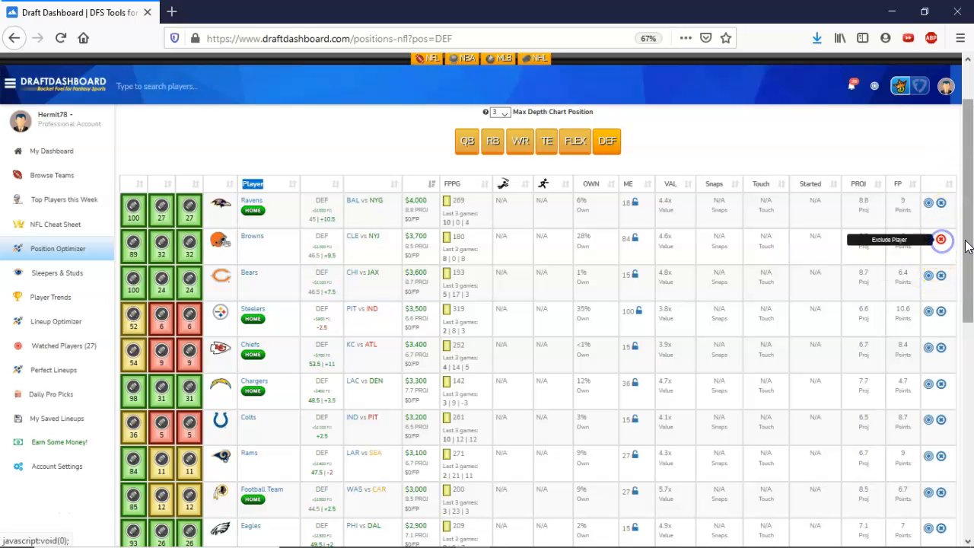
{"action": "scroll", "coordinate": [967, 245], "scroll_direction": "down", "scroll_amount": 1}
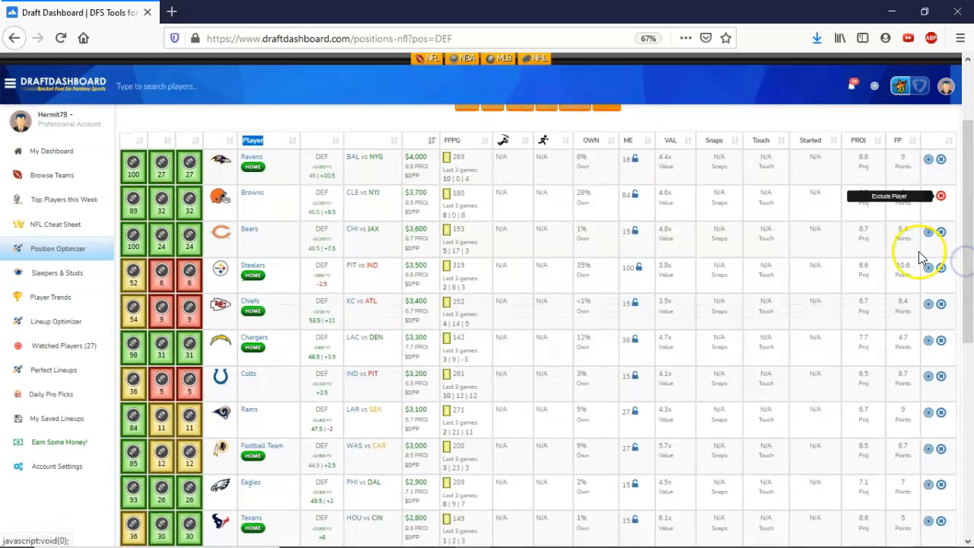
{"action": "left_click", "coordinate": [929, 232]}
Step: Exclude the Steelers, Chiefs and Chargers defenses from the pool
{"action": "scroll", "coordinate": [966, 259], "scroll_direction": "down", "scroll_amount": 2}
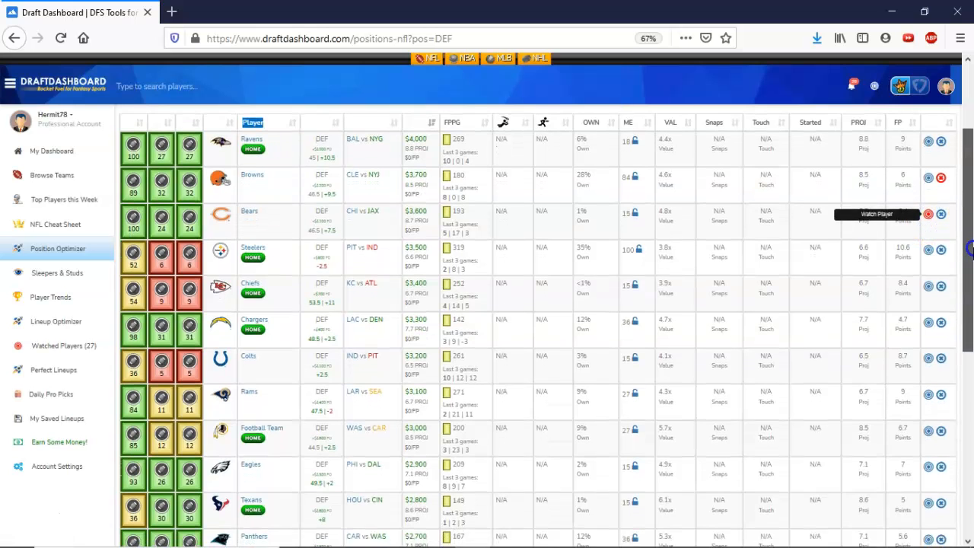
{"action": "left_click", "coordinate": [941, 205]}
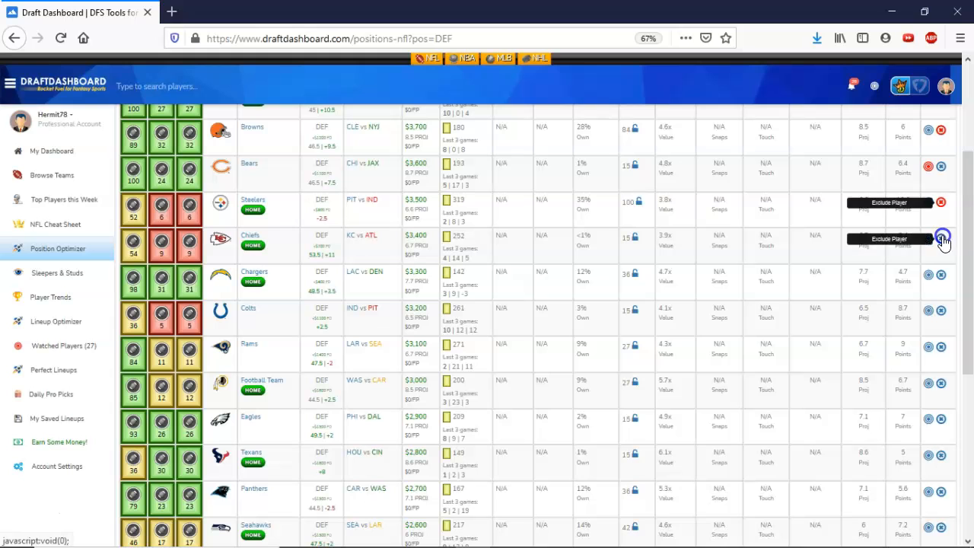
{"action": "left_click", "coordinate": [942, 240]}
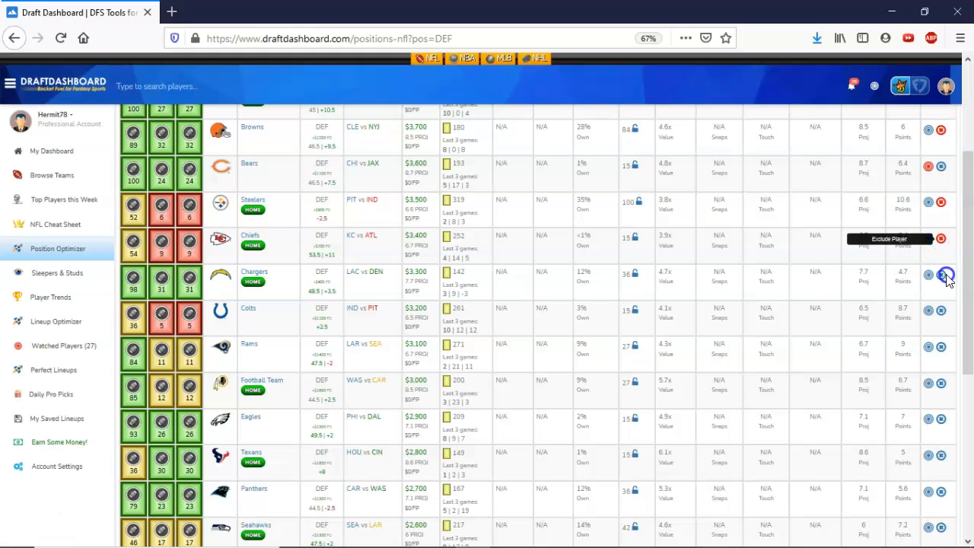
{"action": "scroll", "coordinate": [952, 274], "scroll_direction": "down", "scroll_amount": 2}
{"action": "left_click", "coordinate": [941, 217]}
{"action": "scroll", "coordinate": [940, 216], "scroll_direction": "down", "scroll_amount": 3}
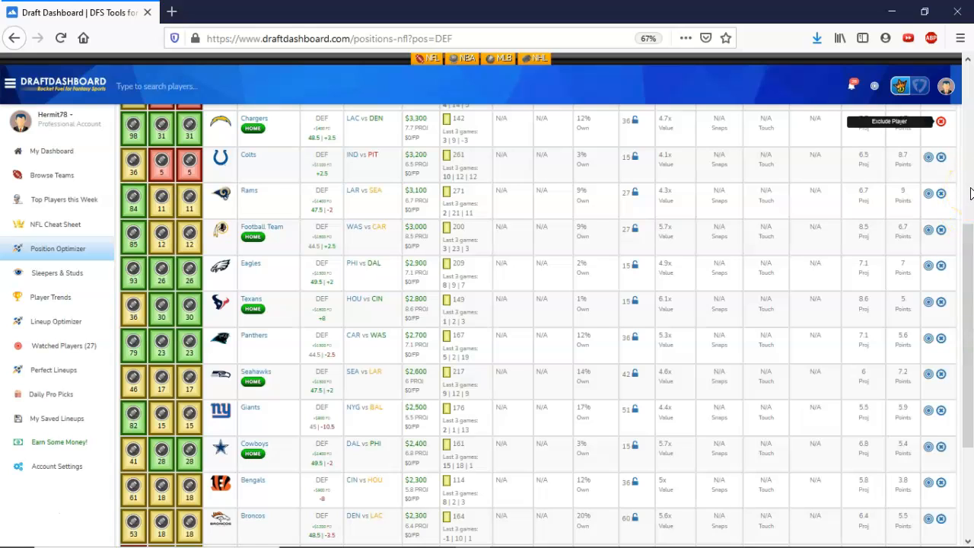
{"action": "left_click", "coordinate": [971, 245]}
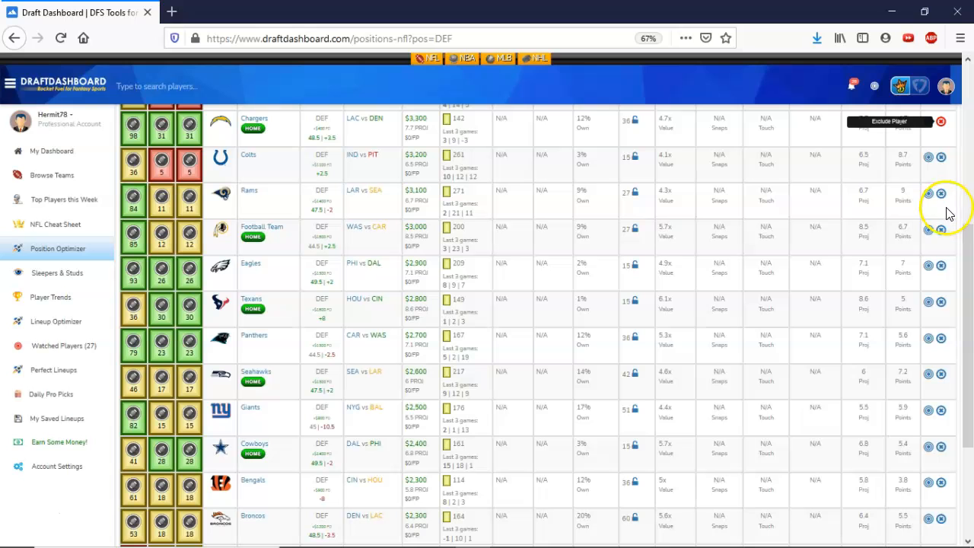
Step: Exclude the Texans, Giants and Cowboys defenses from the pool
{"action": "left_click_drag", "start_coordinate": [965, 229], "coordinate": [970, 272]}
{"action": "scroll", "coordinate": [959, 202], "scroll_direction": "down", "scroll_amount": 2}
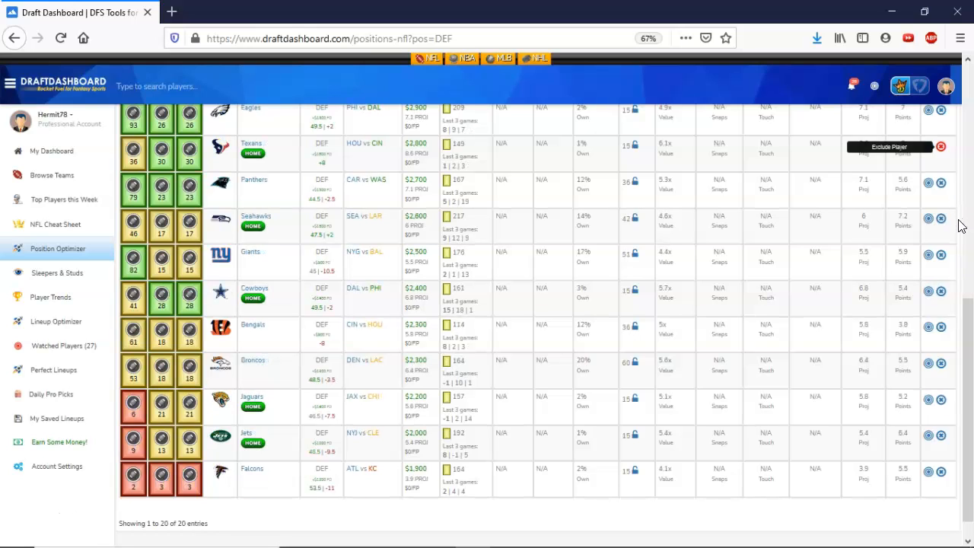
{"action": "left_click", "coordinate": [942, 257]}
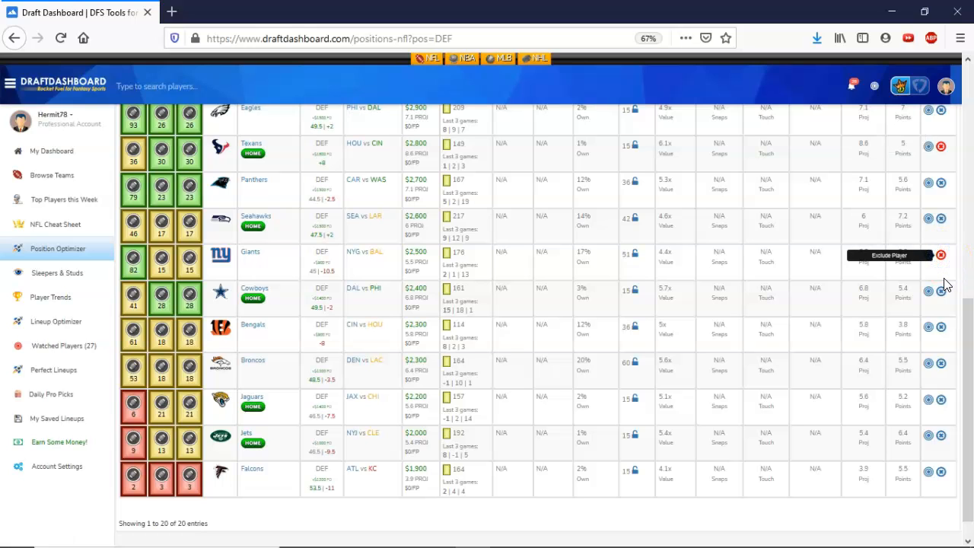
{"action": "left_click", "coordinate": [942, 291]}
Step: Exclude the Bengals, Broncos, Jaguars, Jets and Falcons defenses at the end of the list
{"action": "left_click_drag", "start_coordinate": [968, 323], "coordinate": [969, 338]}
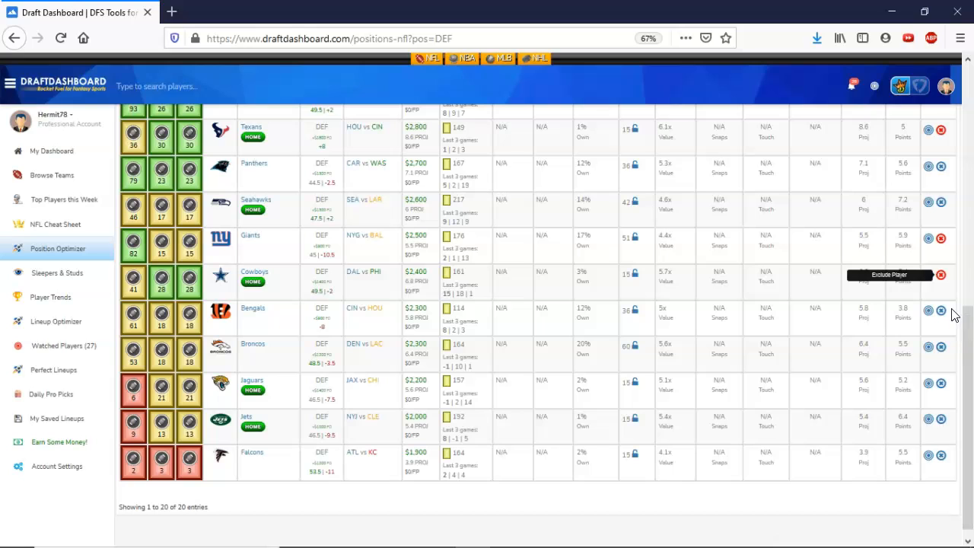
{"action": "left_click", "coordinate": [942, 310]}
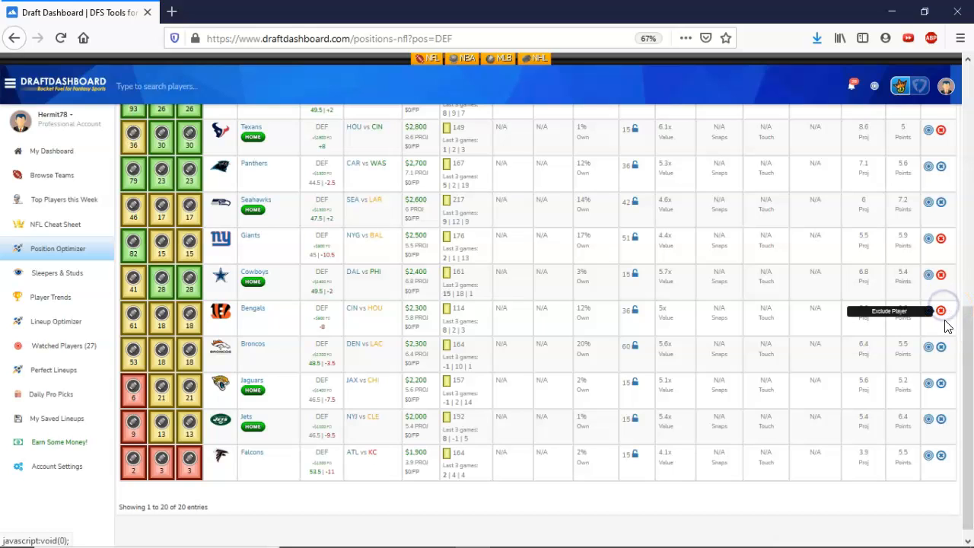
{"action": "left_click", "coordinate": [942, 346]}
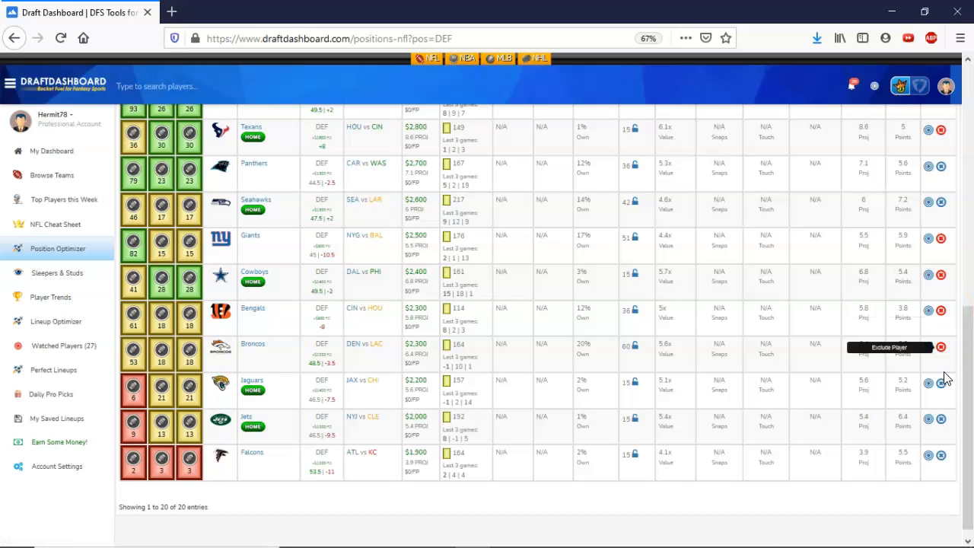
{"action": "left_click", "coordinate": [942, 383]}
{"action": "left_click", "coordinate": [942, 419]}
{"action": "left_click", "coordinate": [941, 455]}
Step: Check the Sleepers & Studs list for the Main slate, and open the Lineup Optimizer
{"action": "left_click_drag", "start_coordinate": [965, 456], "coordinate": [959, 174]}
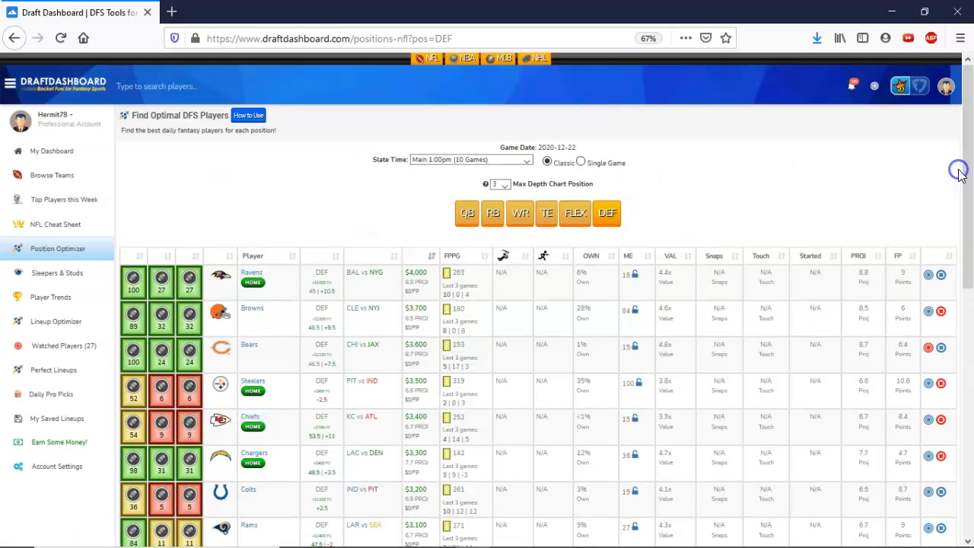
{"action": "left_click", "coordinate": [57, 272]}
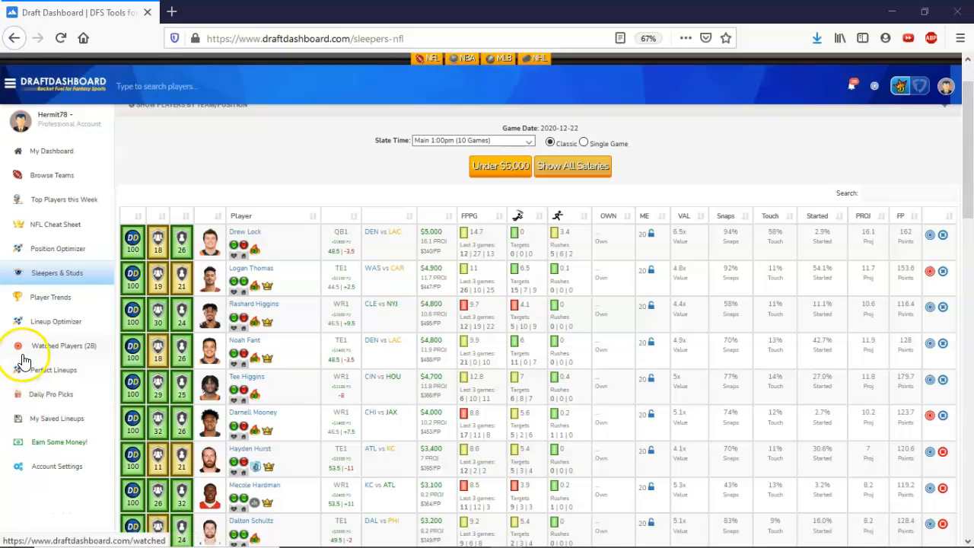
{"action": "left_click", "coordinate": [41, 329]}
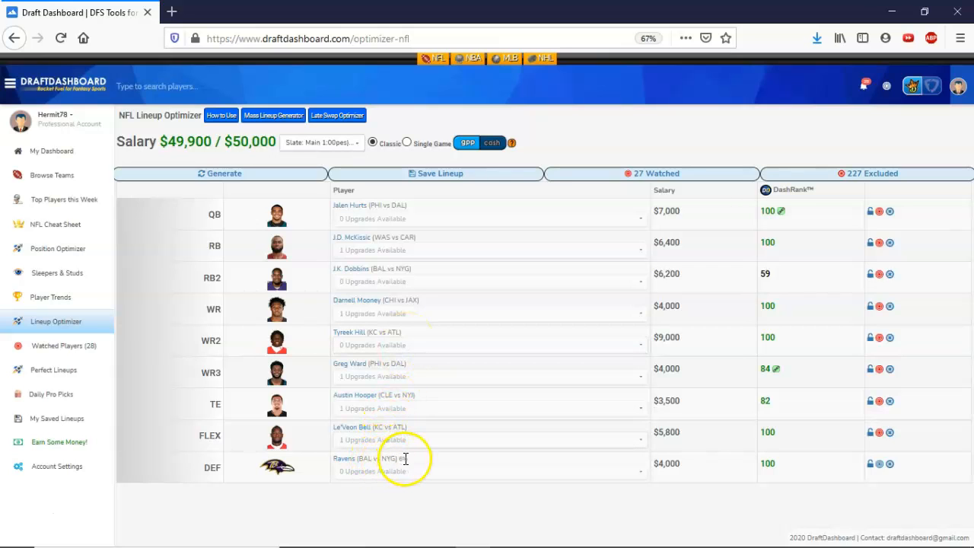
Step: Save the generated lineup led by Jalen Hurts, and switch back from the DraftKings page to Draft Dashboard
{"action": "left_click", "coordinate": [444, 175]}
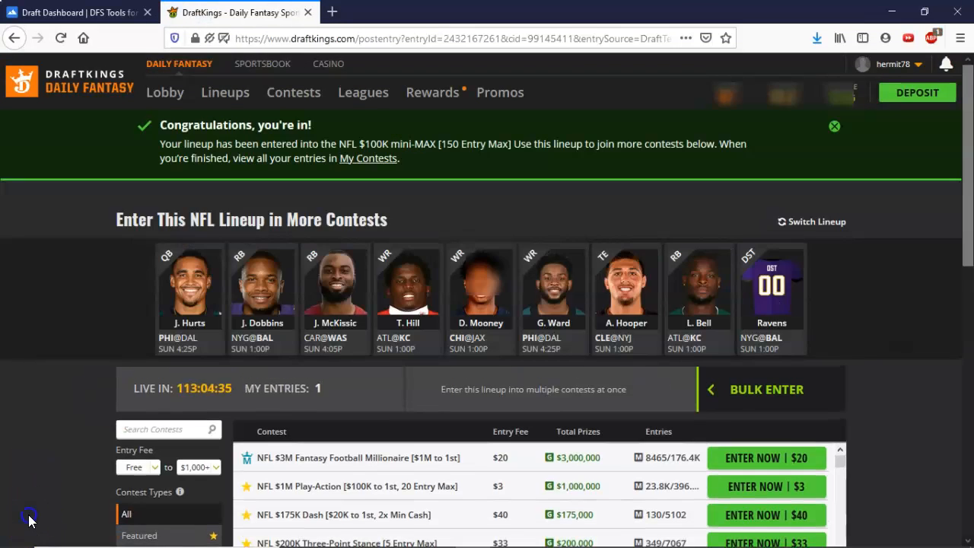
{"action": "left_click", "coordinate": [78, 12]}
Step: Replace the lineup's quarterback with Deshaun Watson and lock him in
{"action": "left_click", "coordinate": [644, 216]}
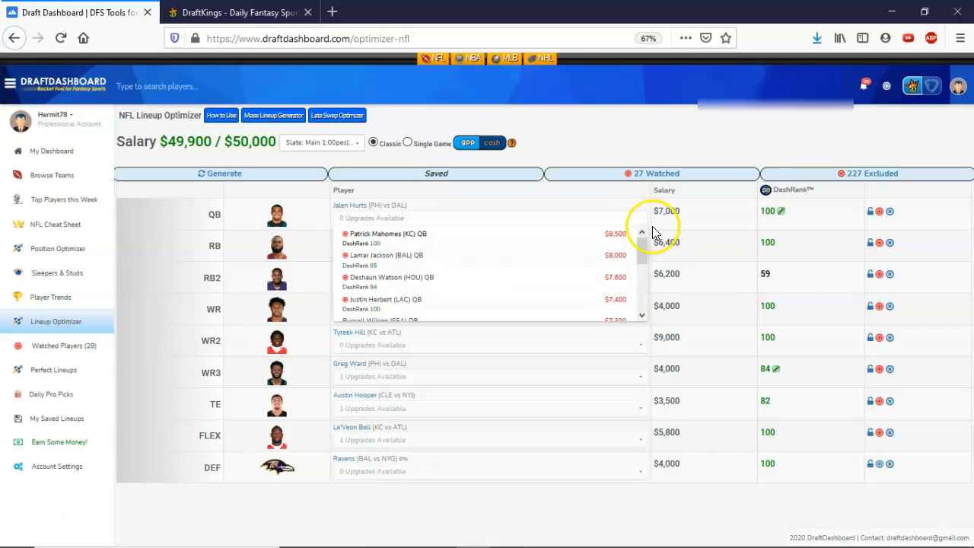
{"action": "mouse_move", "coordinate": [643, 244]}
{"action": "left_mouse_down"}
{"action": "mouse_move", "coordinate": [644, 283]}
{"action": "mouse_move", "coordinate": [644, 238]}
{"action": "left_mouse_up"}
{"action": "left_click", "coordinate": [477, 280]}
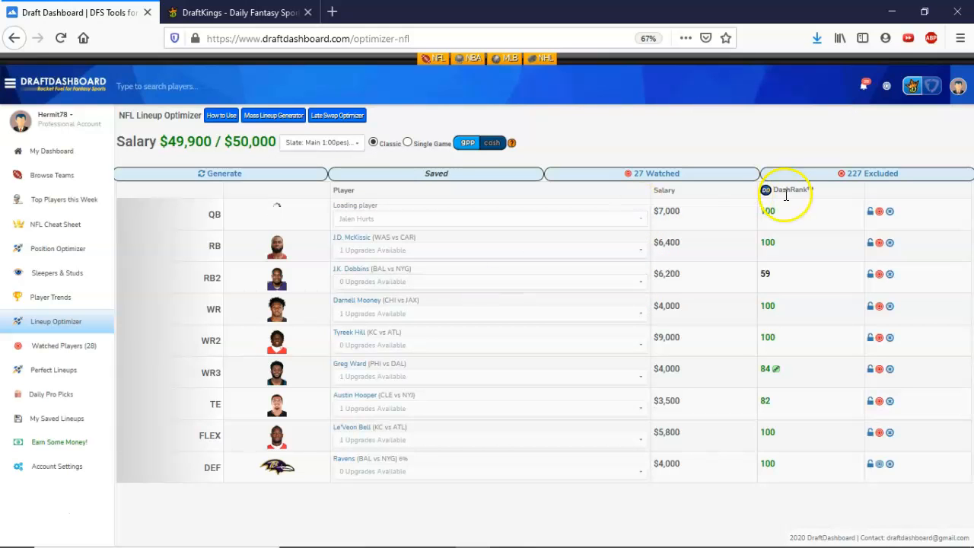
{"action": "left_click", "coordinate": [871, 212]}
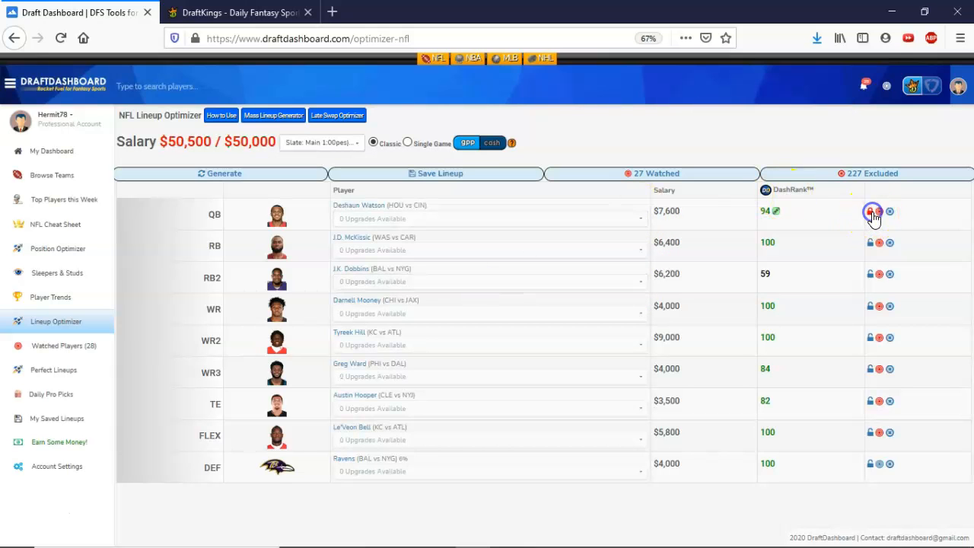
Step: Generate a new lineup around the locked quarterback
{"action": "left_click", "coordinate": [224, 175]}
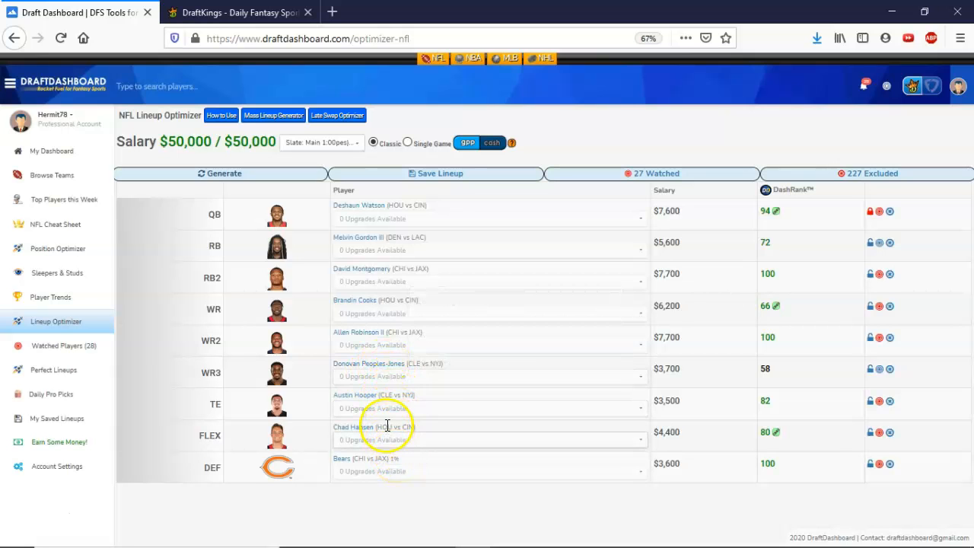
{"action": "mouse_move", "coordinate": [365, 284]}
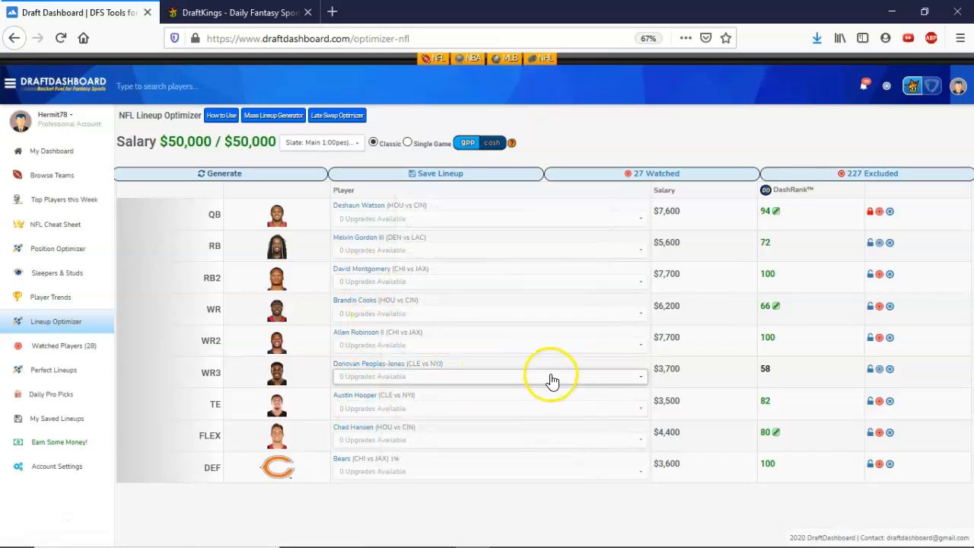
Step: Lock David Montgomery and Chad Hansen alongside the quarterback, and generate a new lineup around them
{"action": "left_click", "coordinate": [870, 276]}
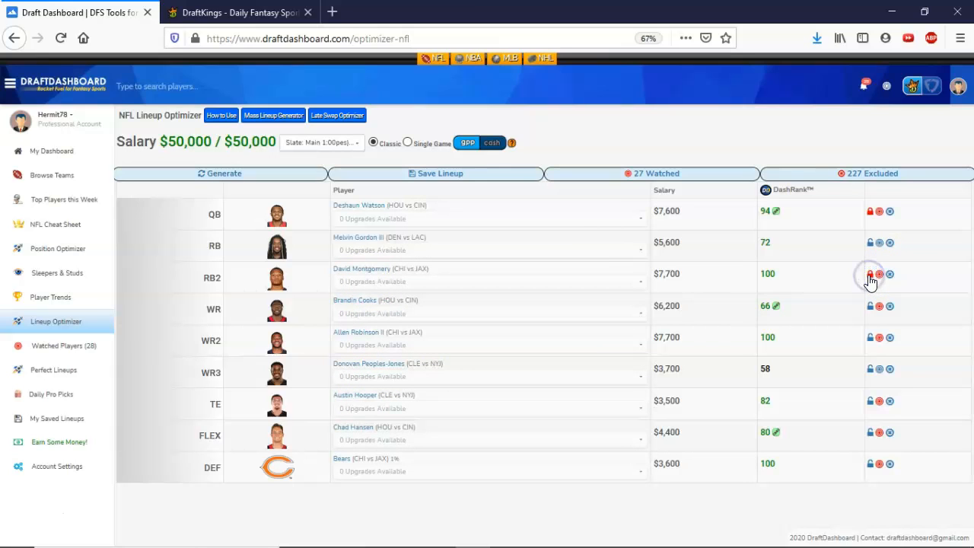
{"action": "left_click", "coordinate": [871, 434]}
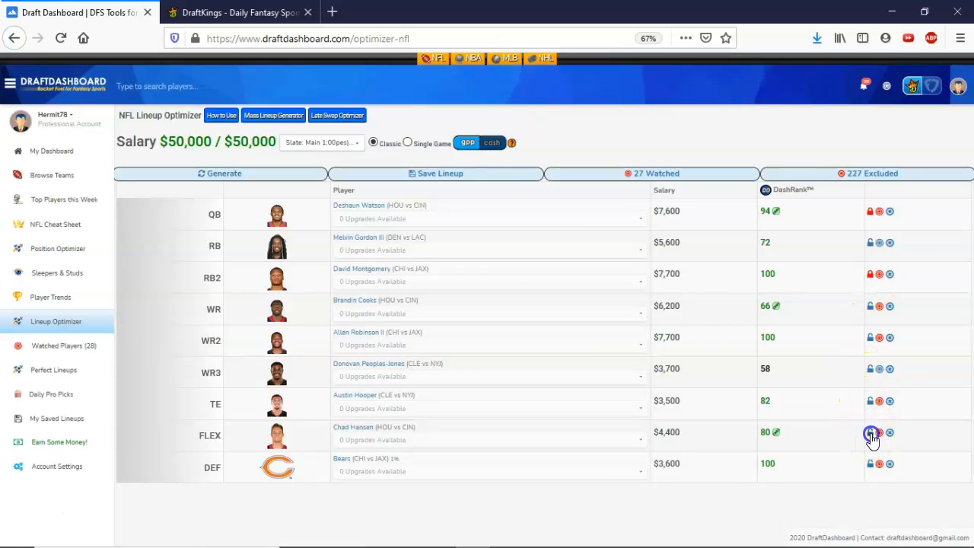
{"action": "left_click", "coordinate": [227, 181]}
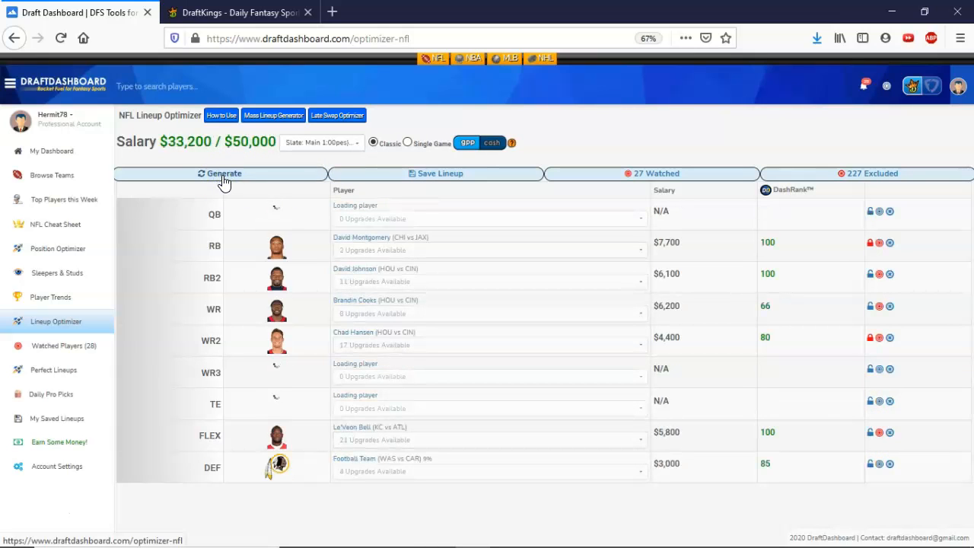
Step: Lock David Johnson, Logan Thomas and the Washington Football Team defense, and generate the lineup again
{"action": "left_click", "coordinate": [870, 276]}
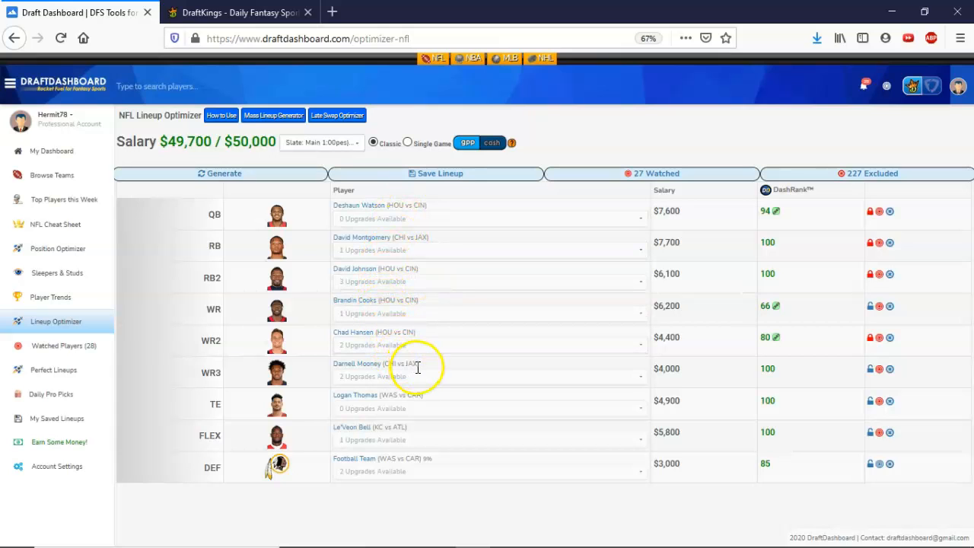
{"action": "left_click", "coordinate": [870, 402]}
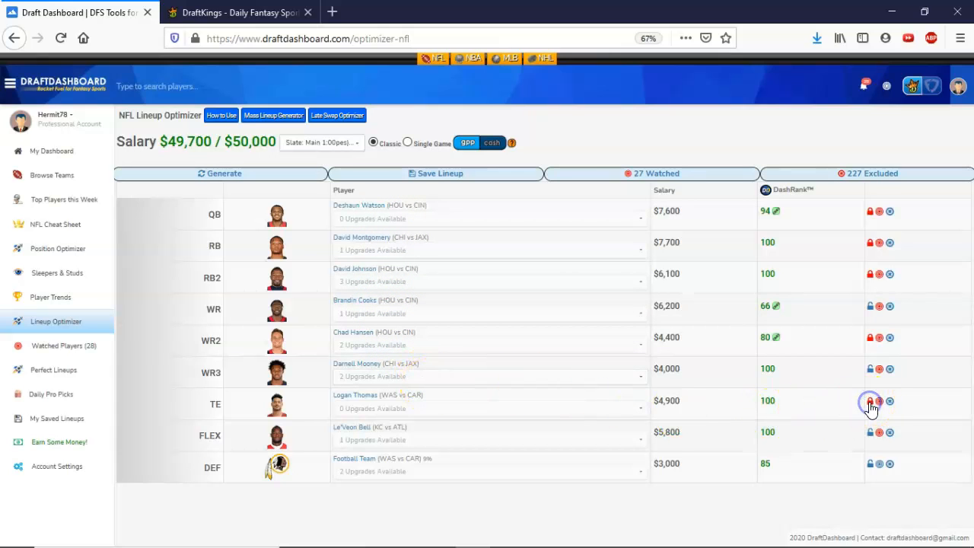
{"action": "left_click", "coordinate": [870, 464]}
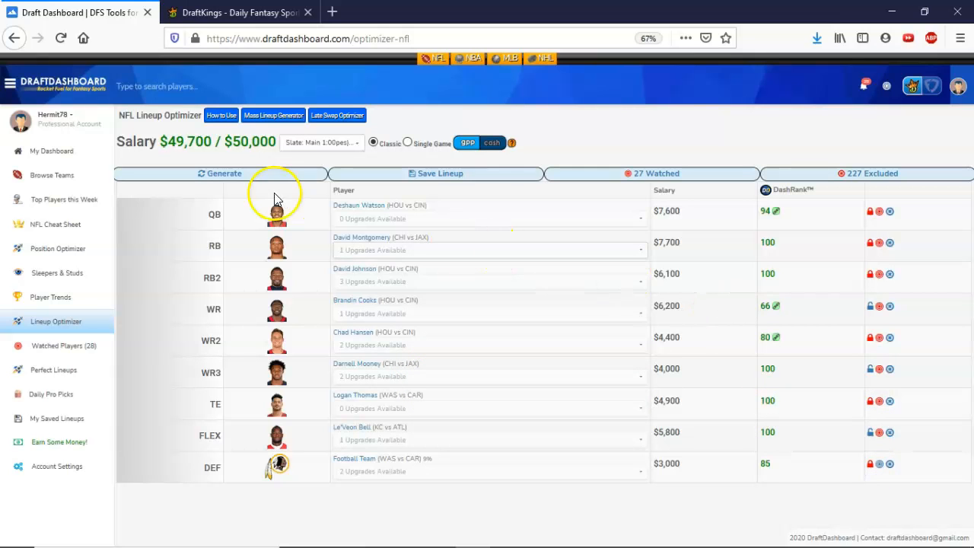
{"action": "left_click", "coordinate": [220, 179]}
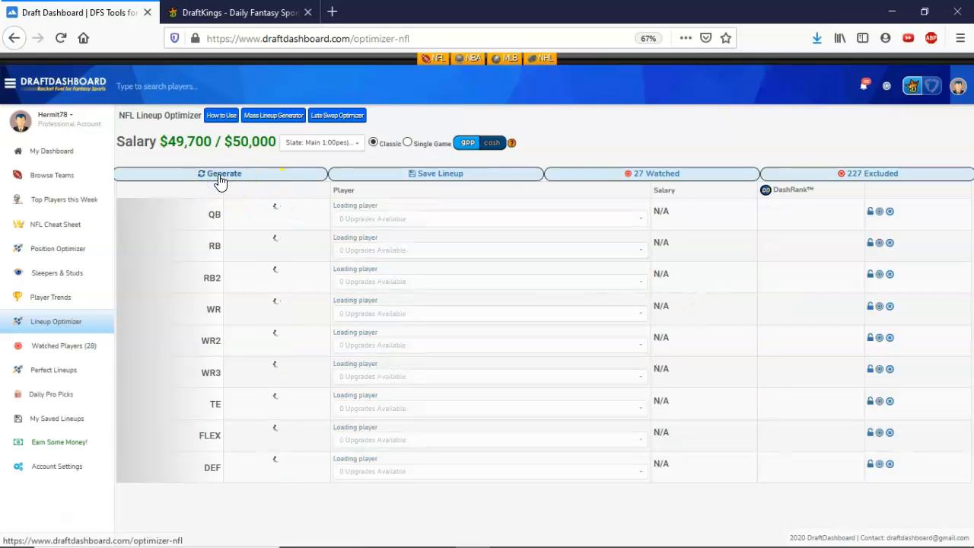
Step: Lock Greg Ward and replace Allen Robinson II with Keenan Allen in the first wide receiver slot
{"action": "left_click", "coordinate": [430, 311]}
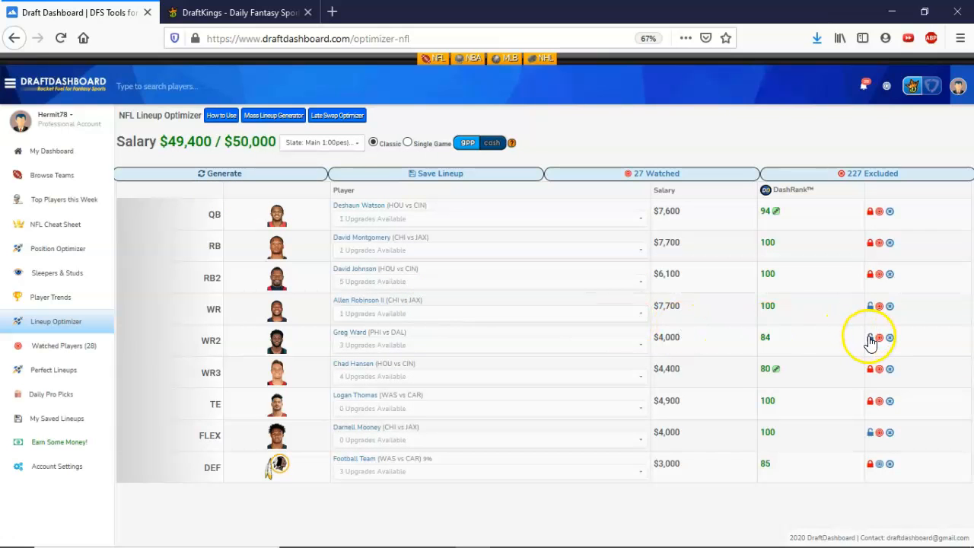
{"action": "left_click", "coordinate": [636, 314]}
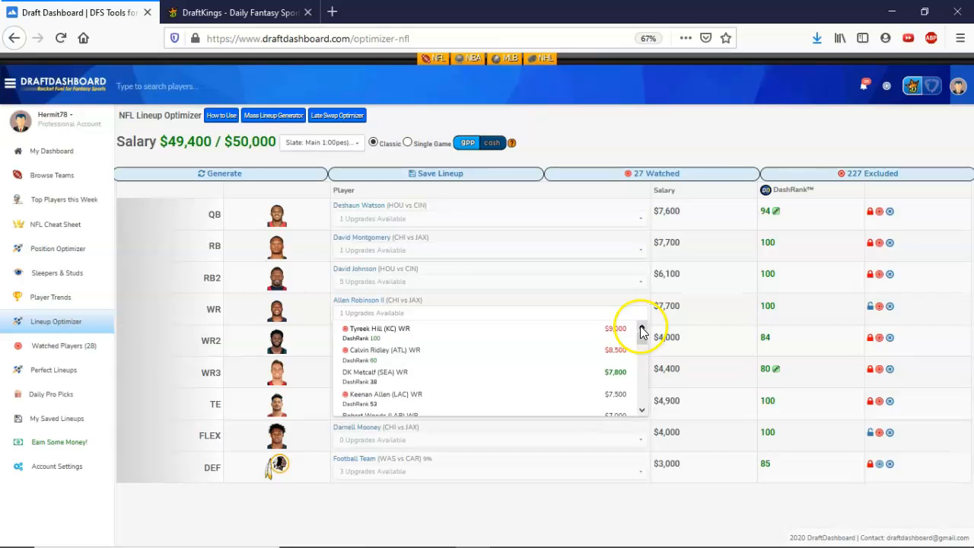
{"action": "left_click", "coordinate": [618, 396]}
Step: Replace Darnell Mooney in the FLEX slot with G. Bernard, priced at $4,800
{"action": "left_click", "coordinate": [626, 442]}
{"action": "left_click", "coordinate": [642, 474]}
{"action": "left_click_drag", "start_coordinate": [642, 475], "coordinate": [644, 513]}
{"action": "left_click", "coordinate": [409, 466]}
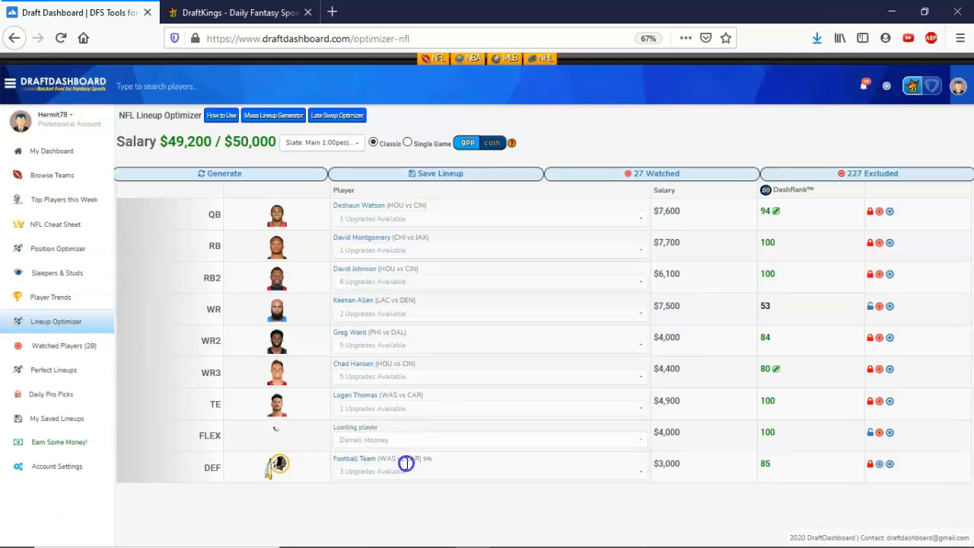
Step: Save the lineup led by Deshaun Watson, and enter it in the $0.50 NFL contest on DraftKings
{"action": "left_click", "coordinate": [438, 169]}
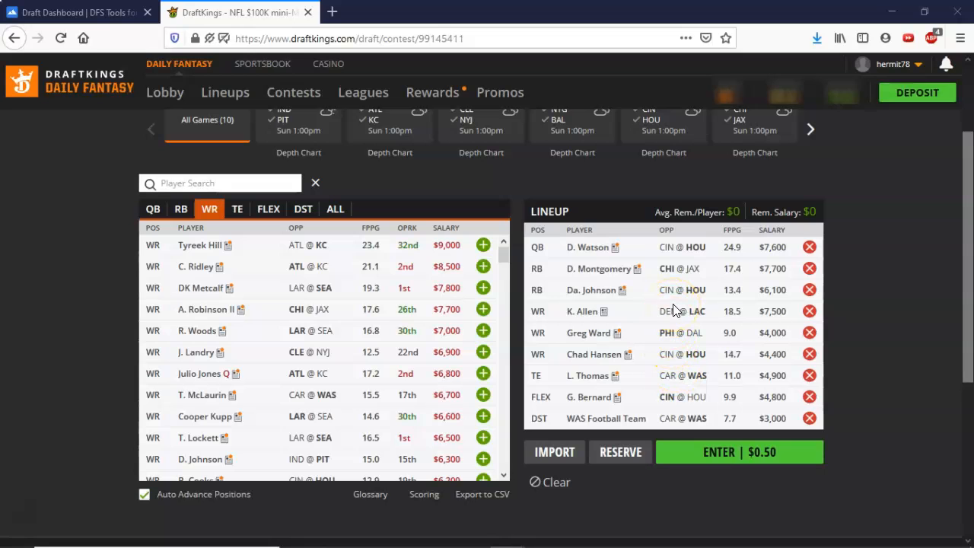
{"action": "left_click", "coordinate": [727, 452]}
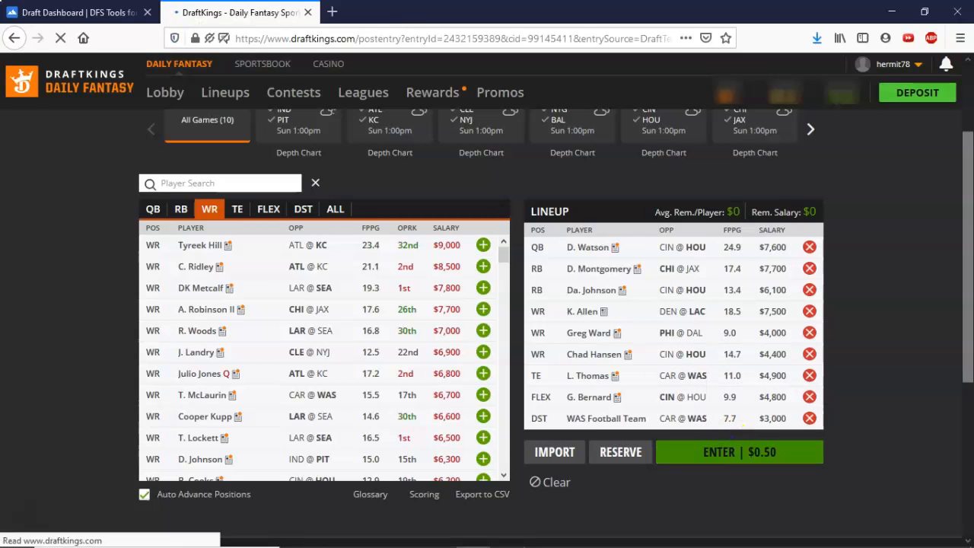